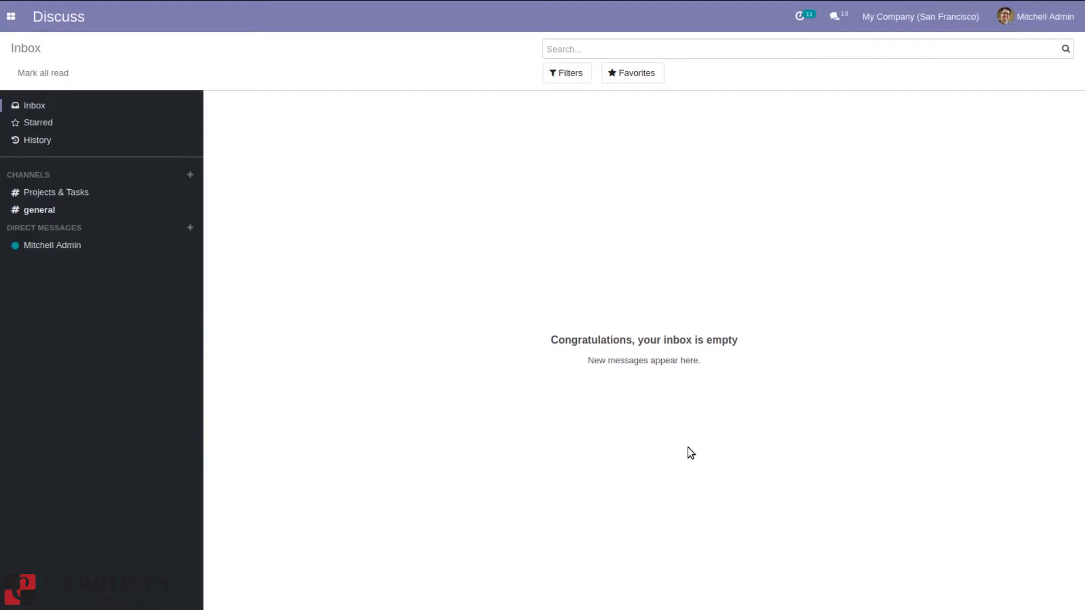
Open the Purchase settings to review the Purchase Agreements option.
click(9, 22)
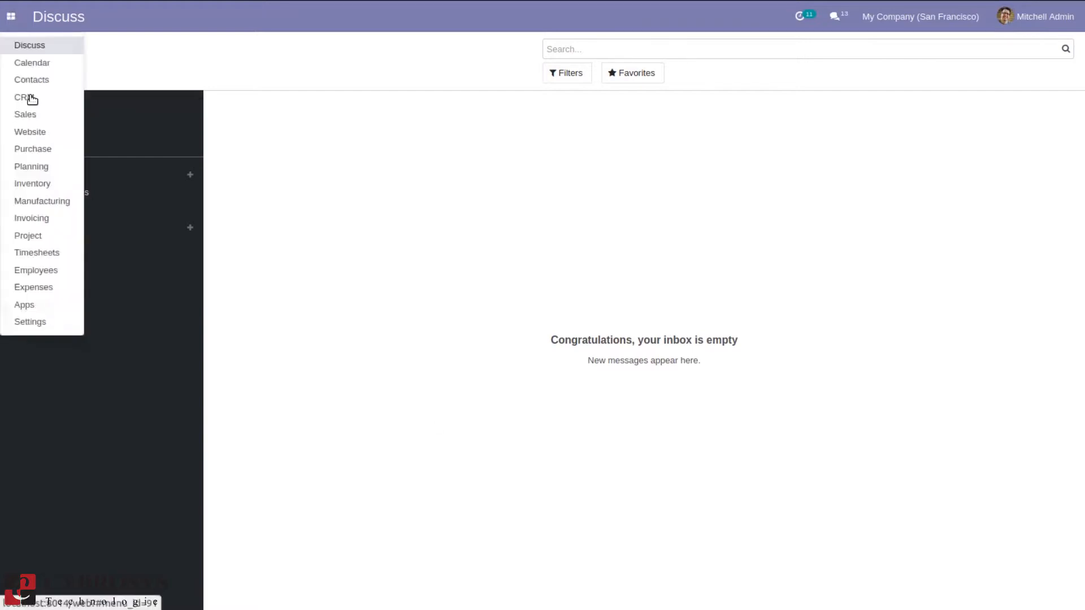
click(43, 152)
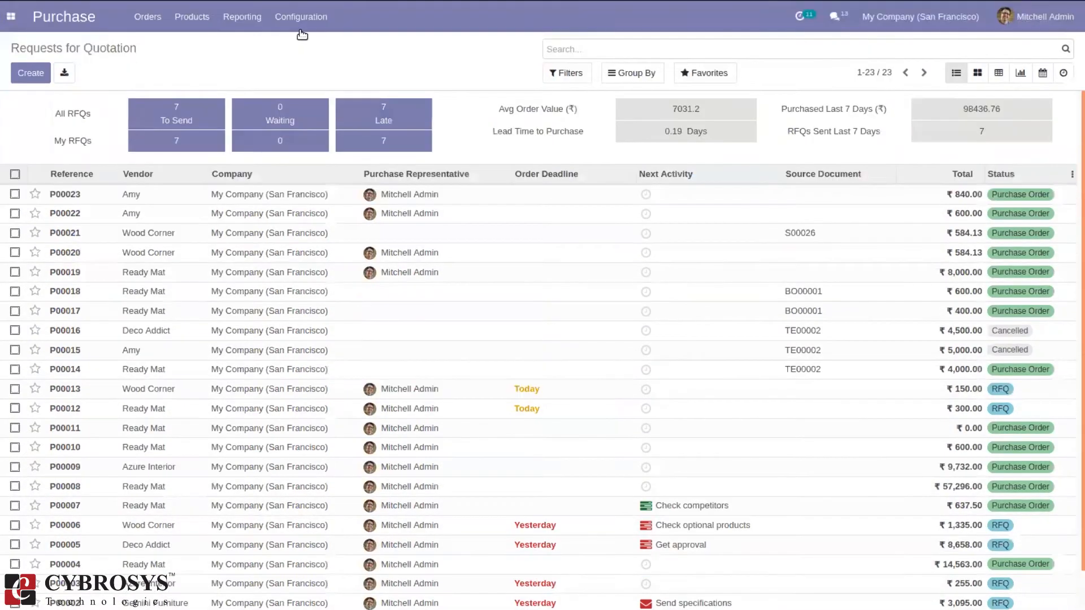
click(301, 23)
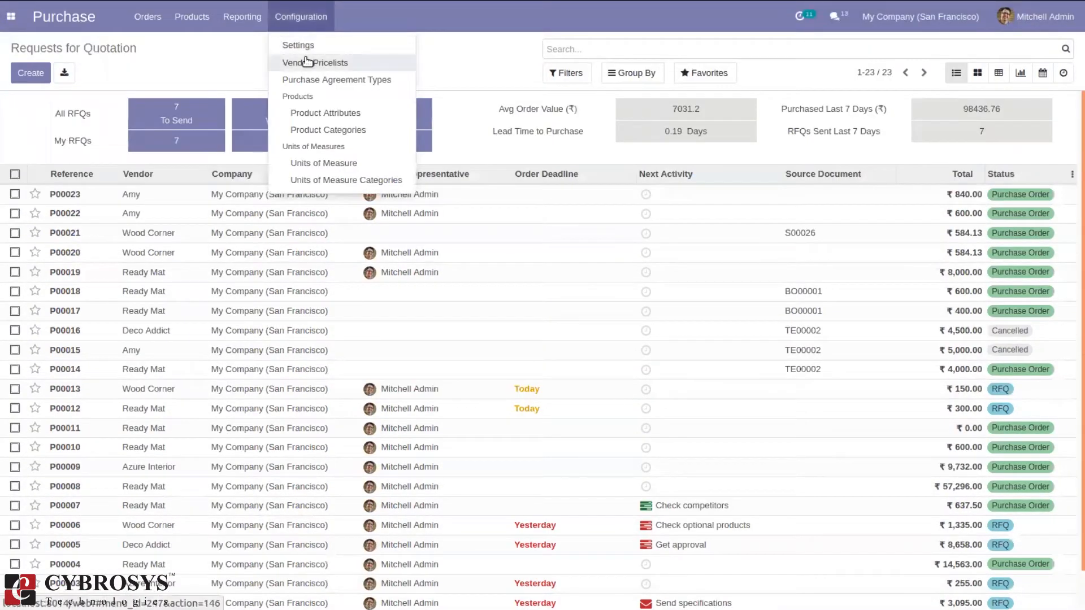
click(299, 46)
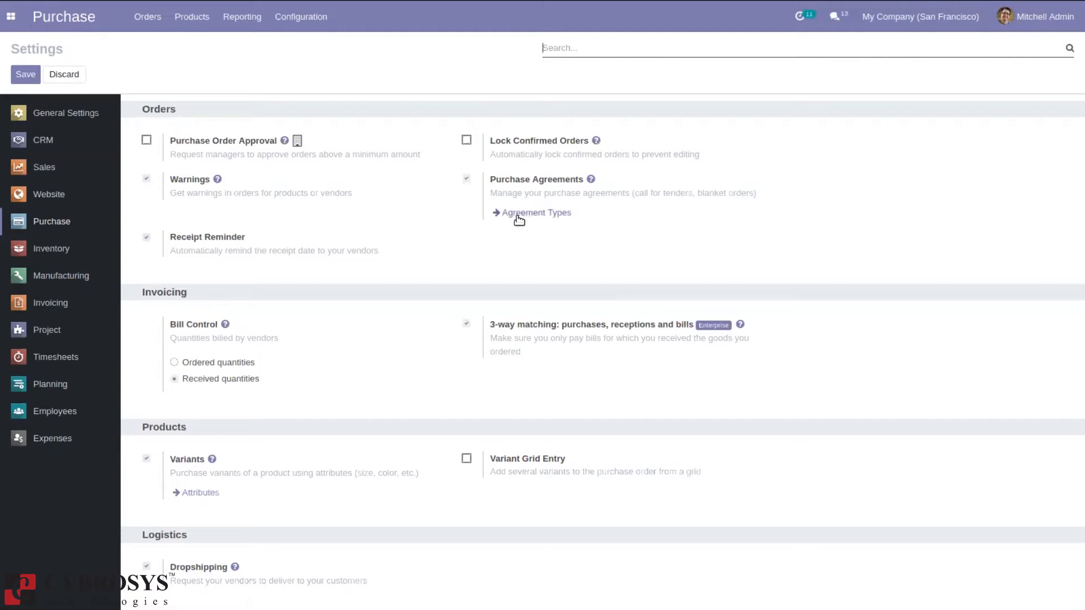
Open the Call for Tender purchase agreement type for editing, review its selection and quotation options, save it and return to the list.
click(292, 21)
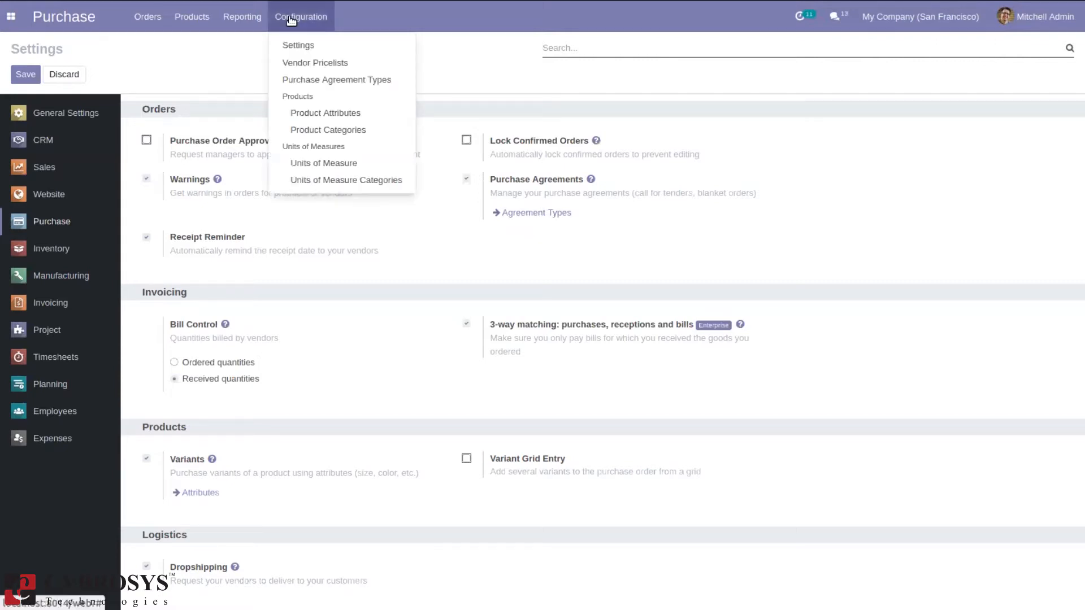
click(317, 78)
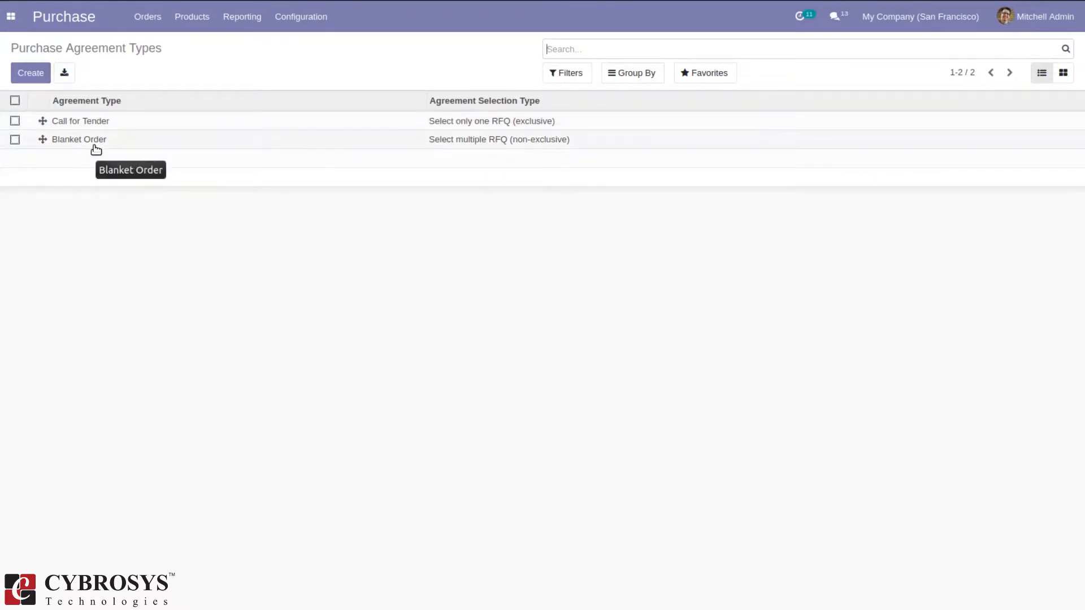
click(168, 125)
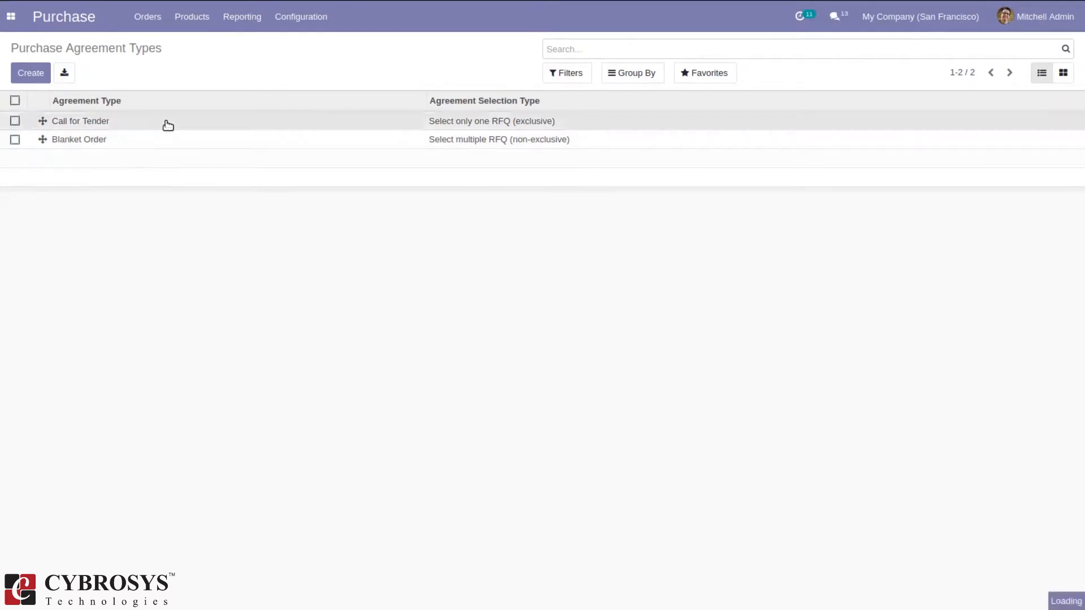
click(27, 80)
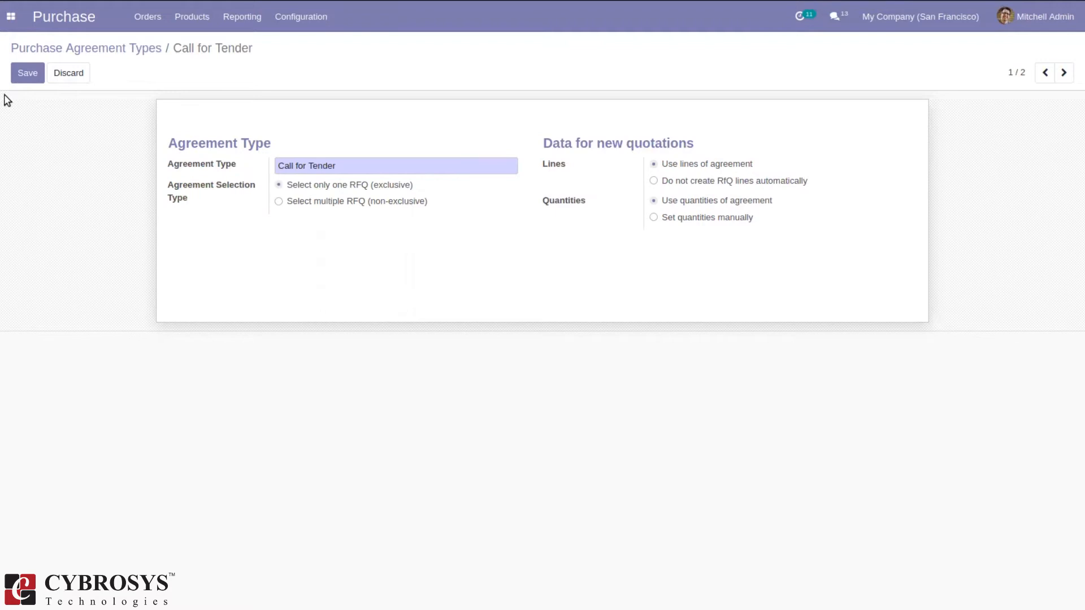
click(24, 76)
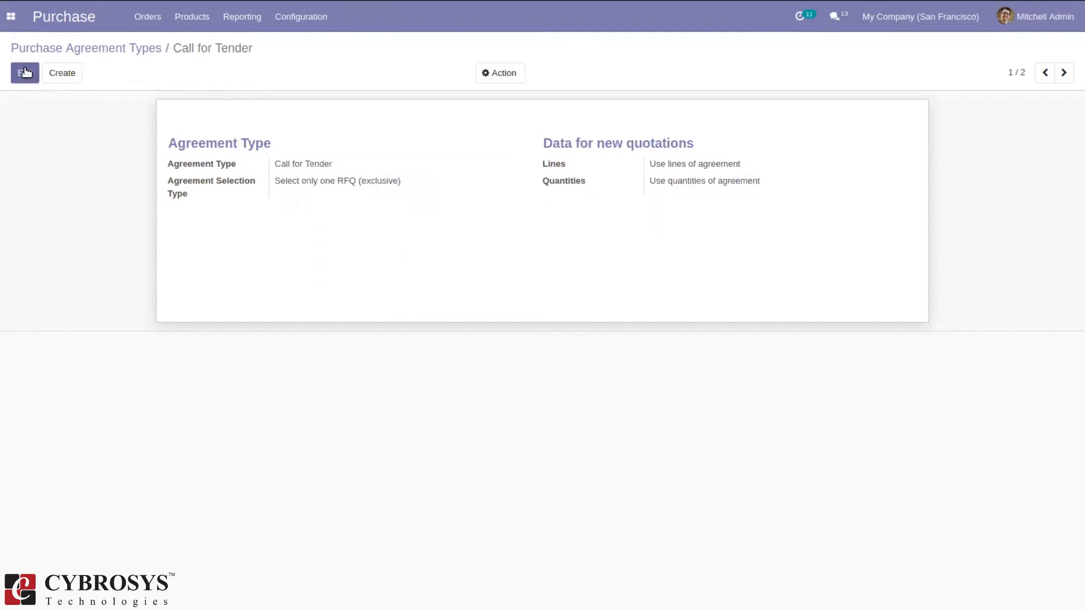
click(137, 48)
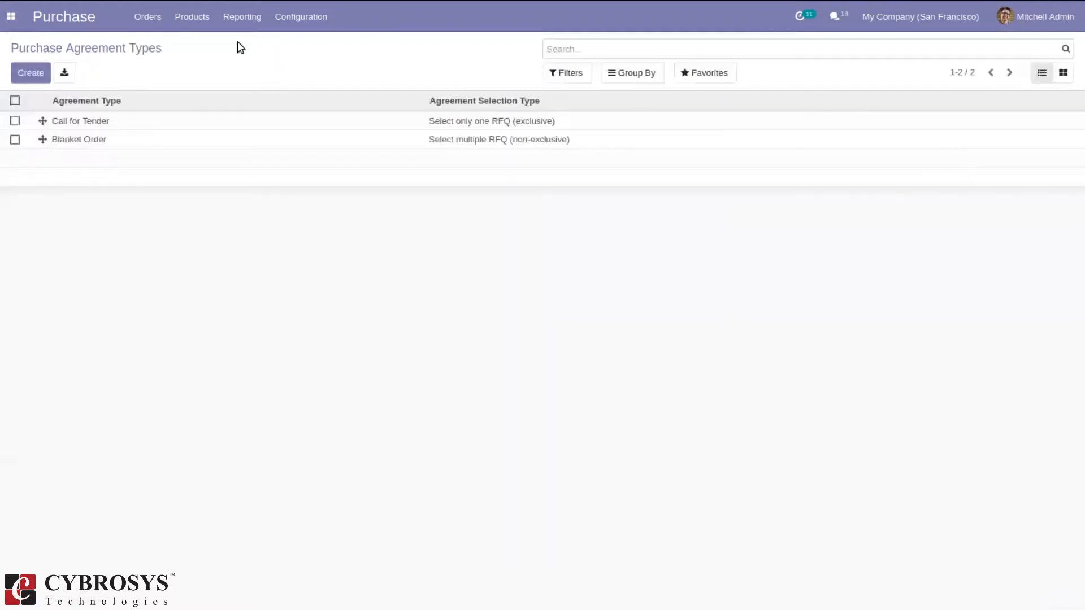
Create a Call for Tender purchase agreement for 10 units of [E-COM06] Corner Desk Right Sit and confirm it.
click(154, 16)
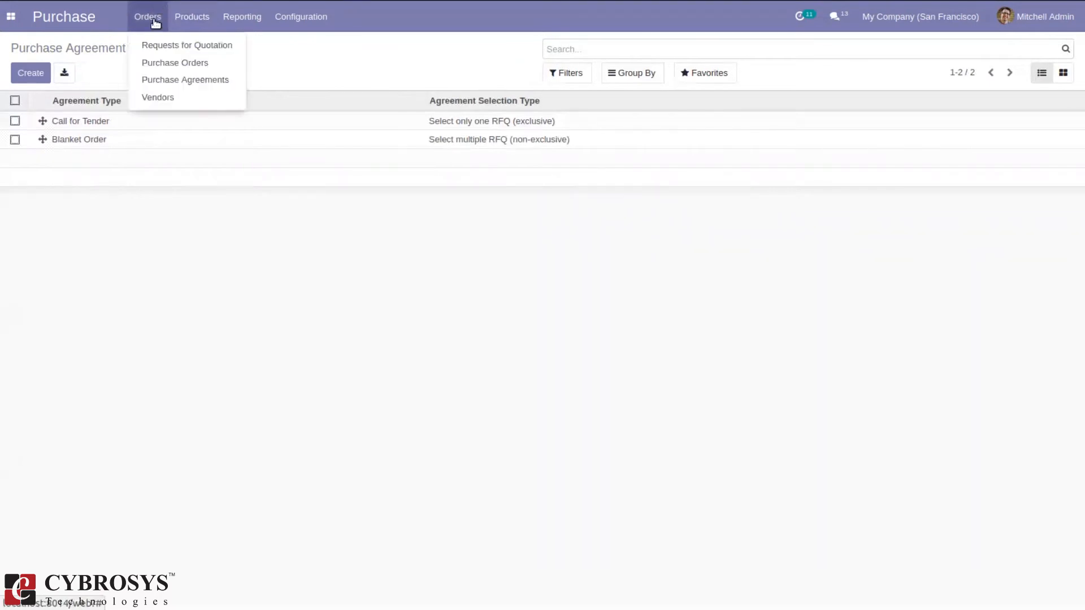
click(160, 80)
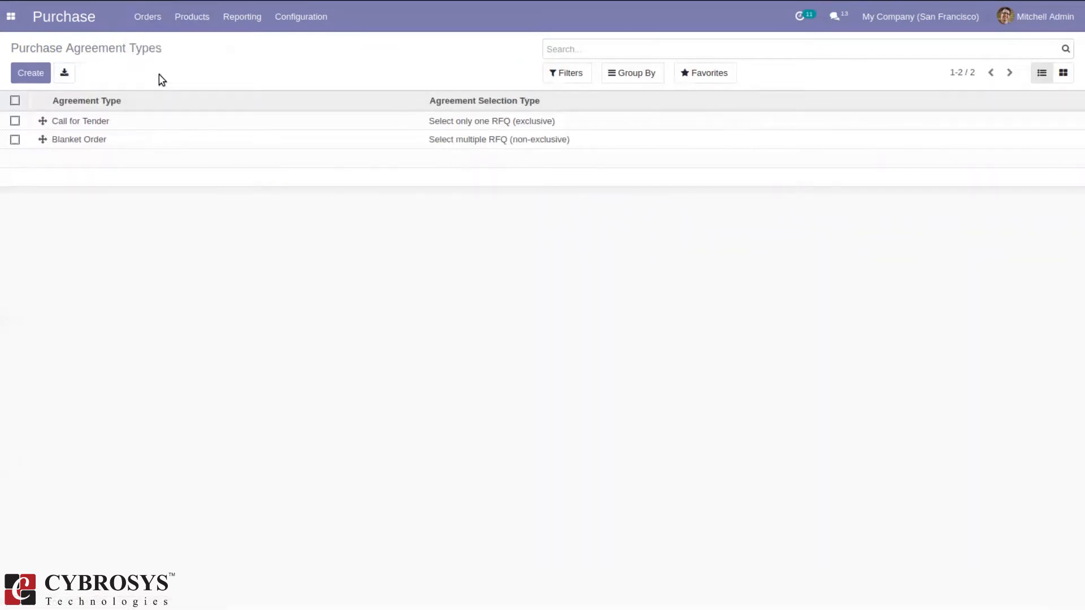
click(34, 71)
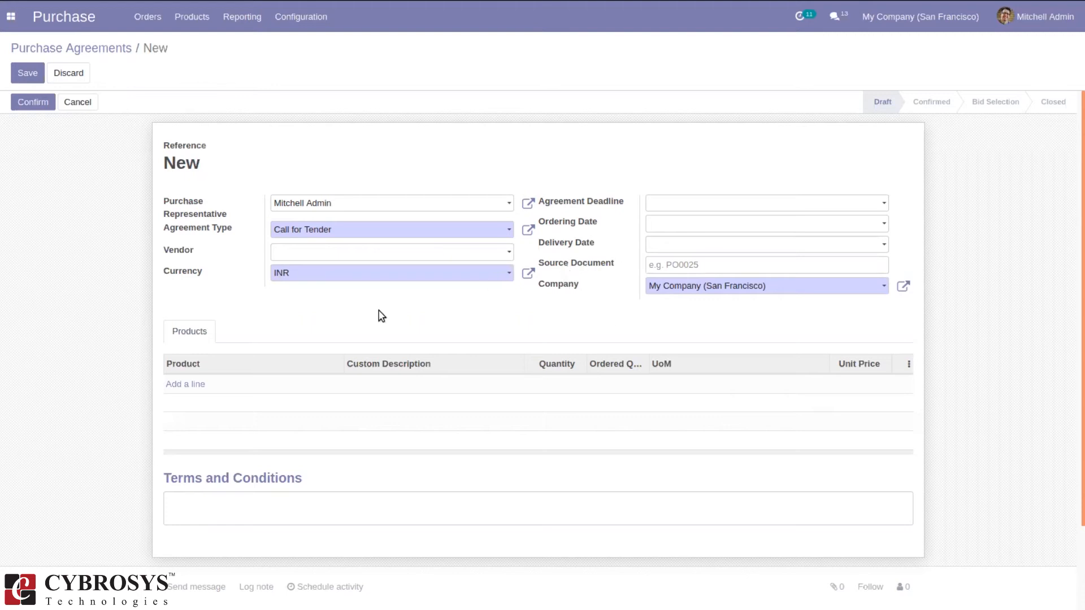
click(179, 384)
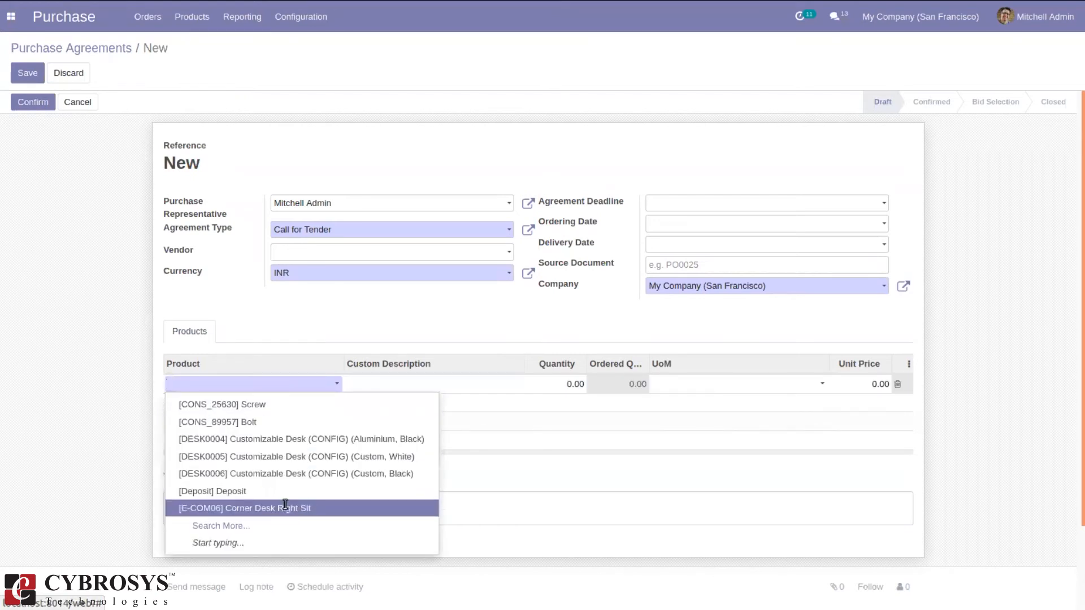
click(285, 508)
click(584, 380)
key(BackSpace)
text(10)
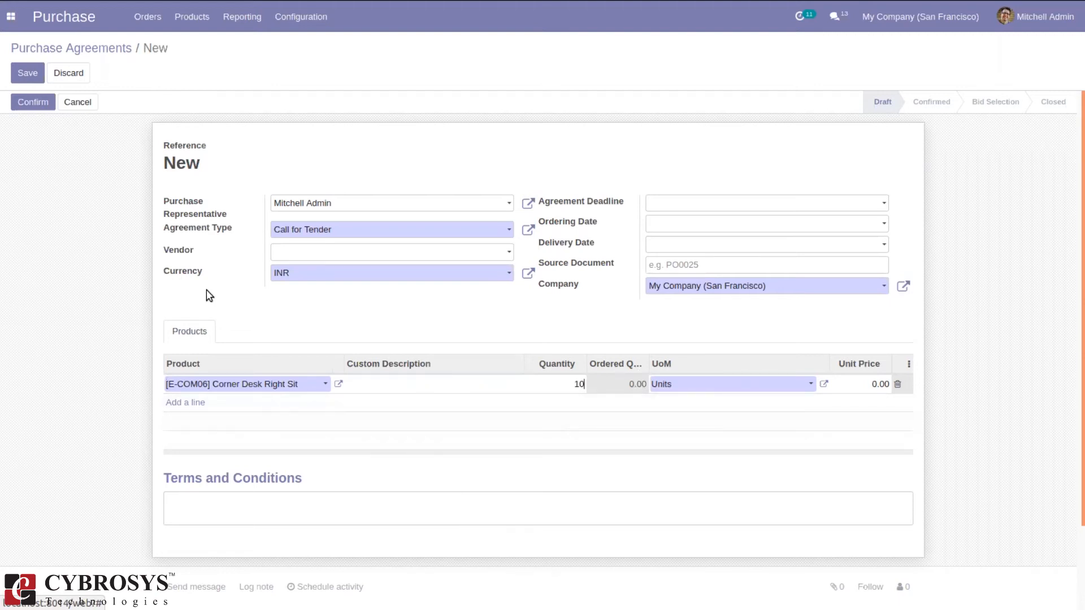
click(26, 102)
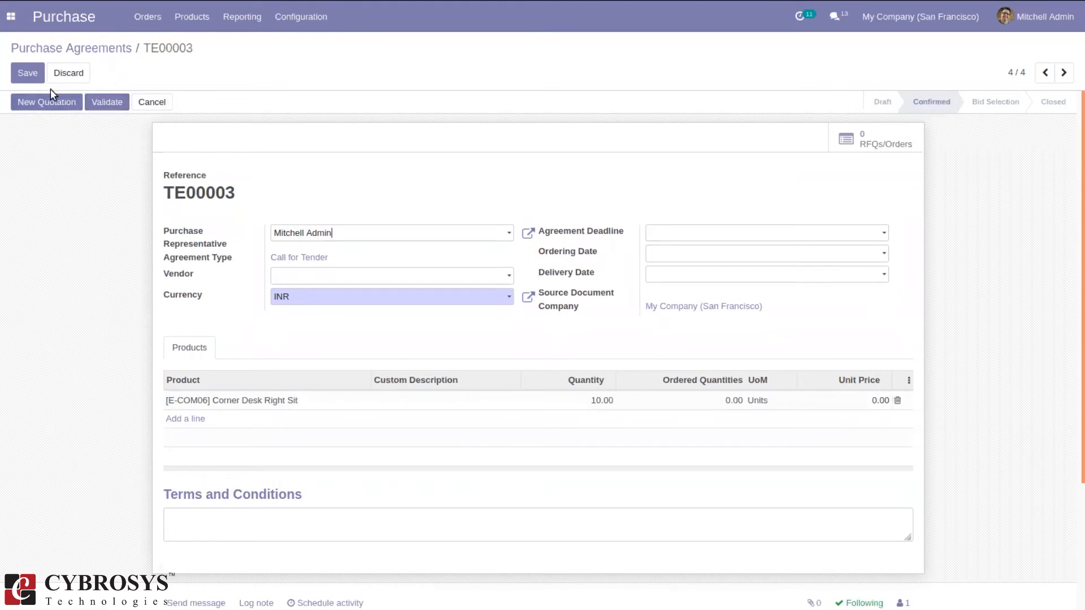
Create a new quotation from the agreement for the individual vendor listed after Ready Mat, and send it by email.
click(40, 103)
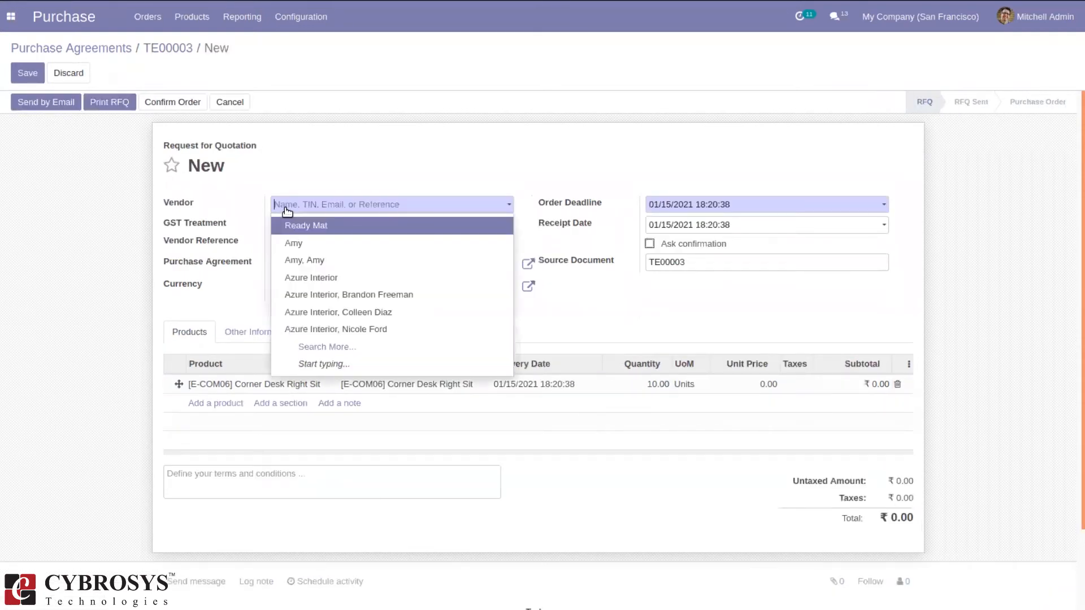
click(308, 248)
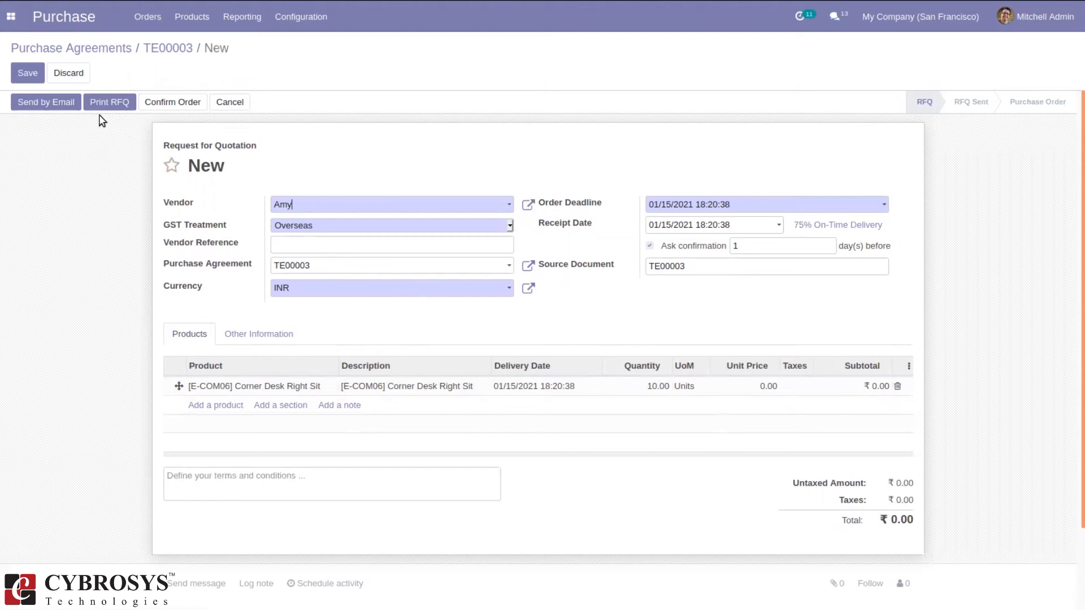
click(48, 103)
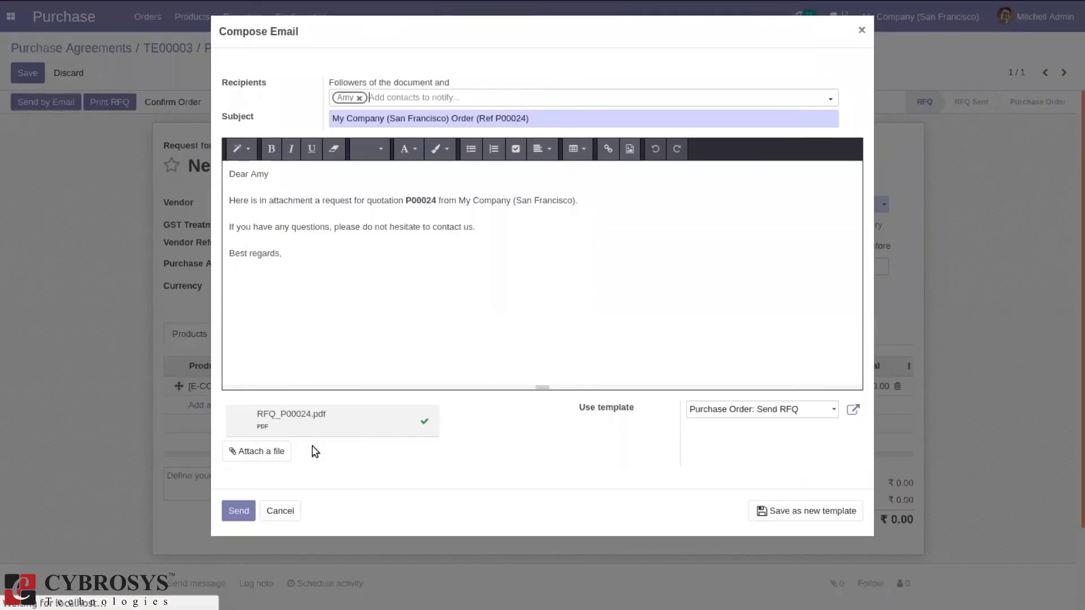
click(239, 511)
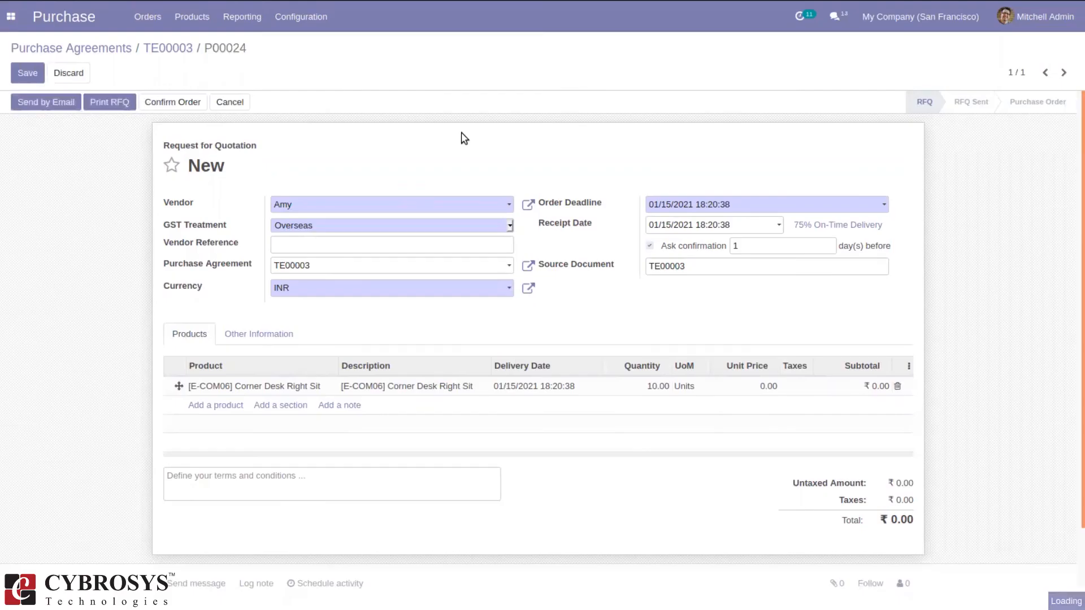
View the requests for quotation linked to agreement TE00003 and return to the agreement.
click(169, 49)
click(882, 143)
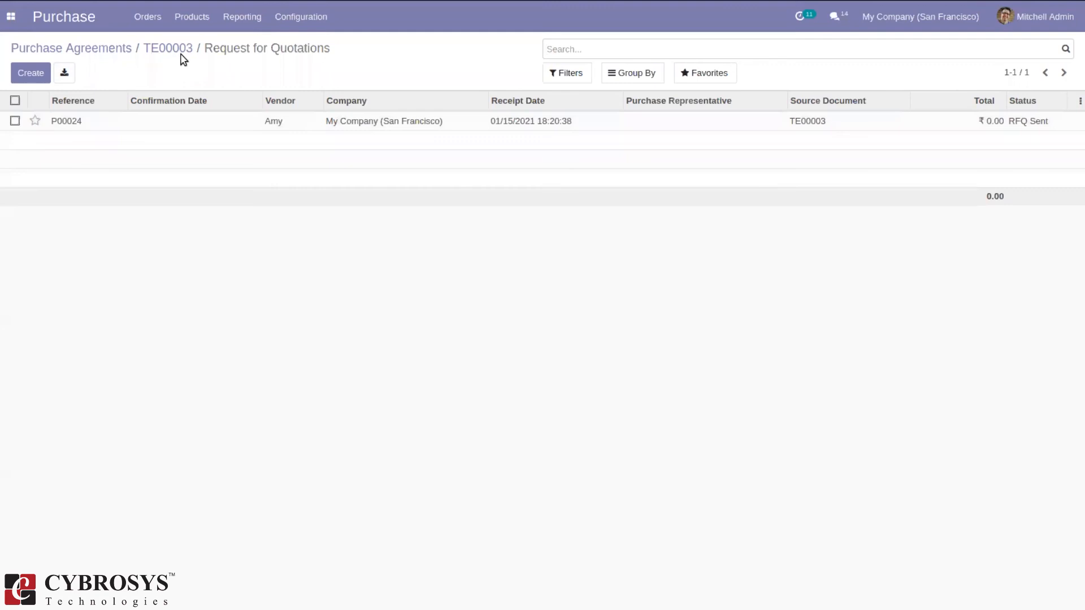
click(171, 50)
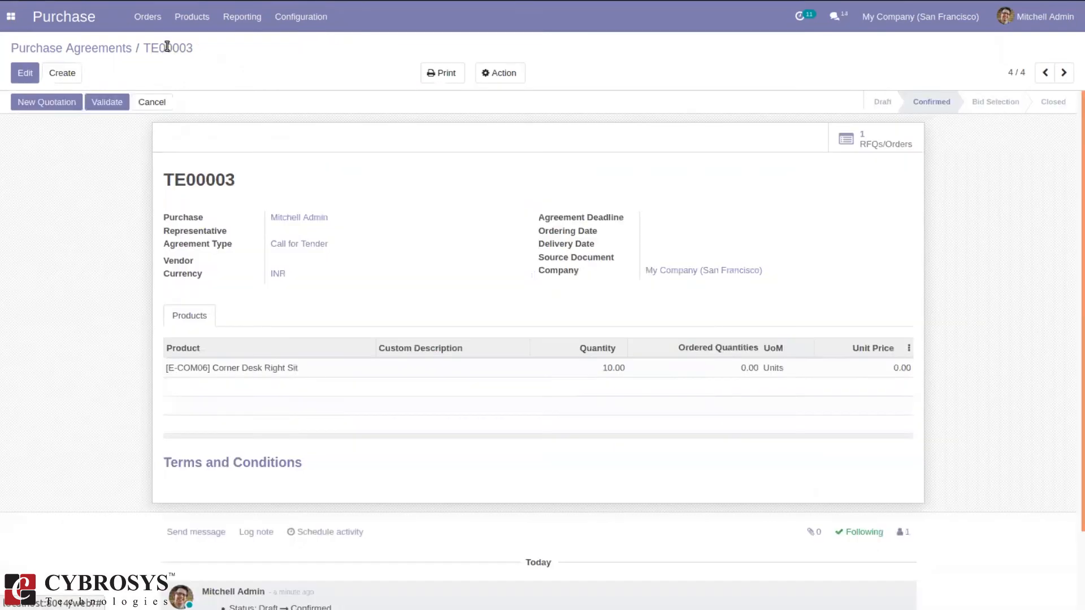
Start another quotation from agreement TE00003 with vendor Deco Addict and GST treatment Consumer.
click(57, 104)
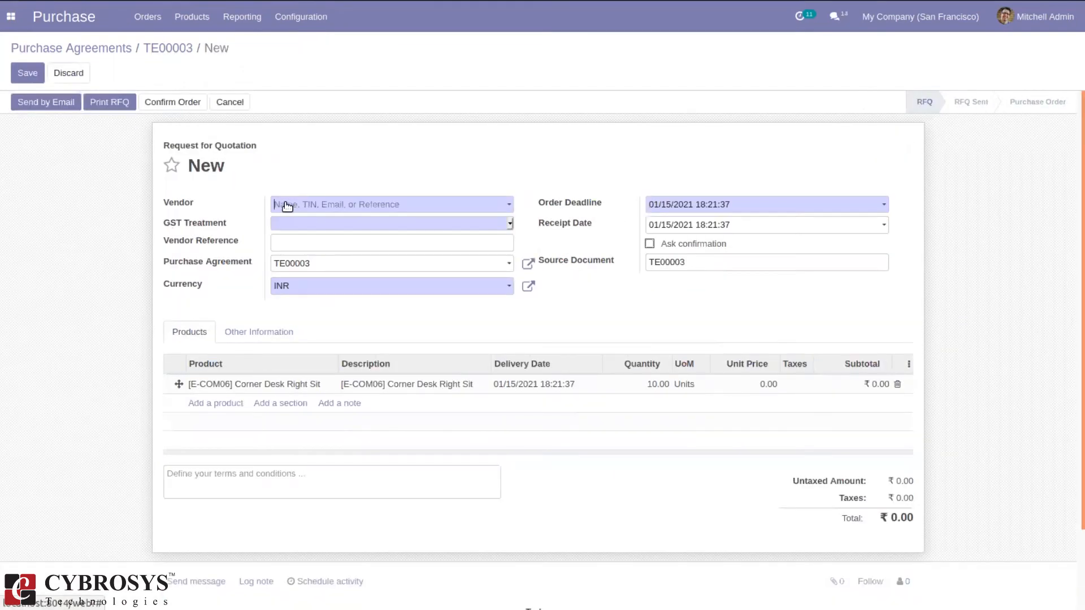
click(291, 204)
text(de)
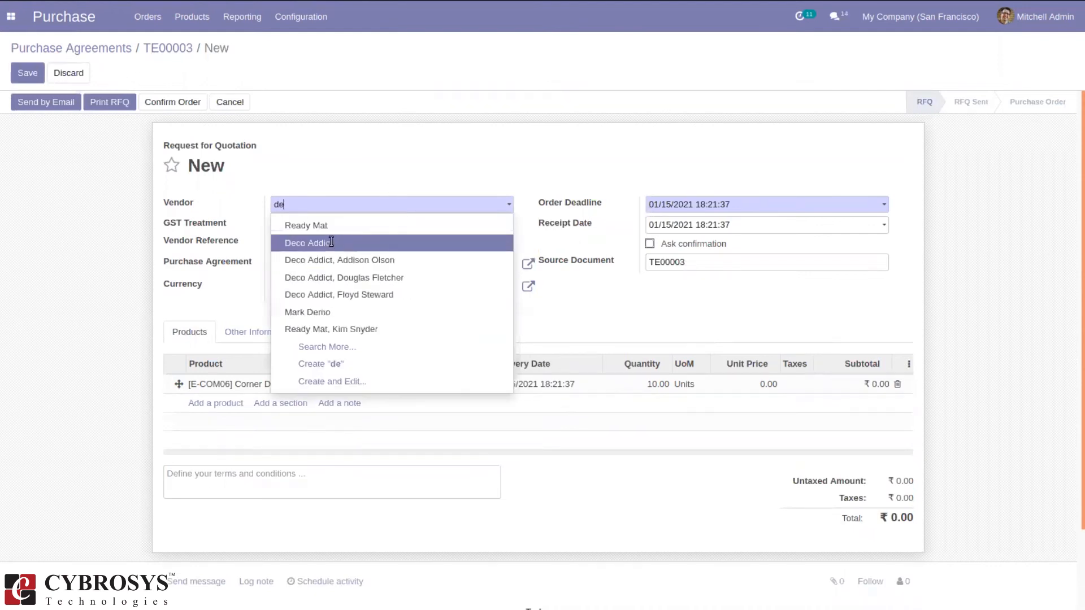
click(331, 242)
click(302, 229)
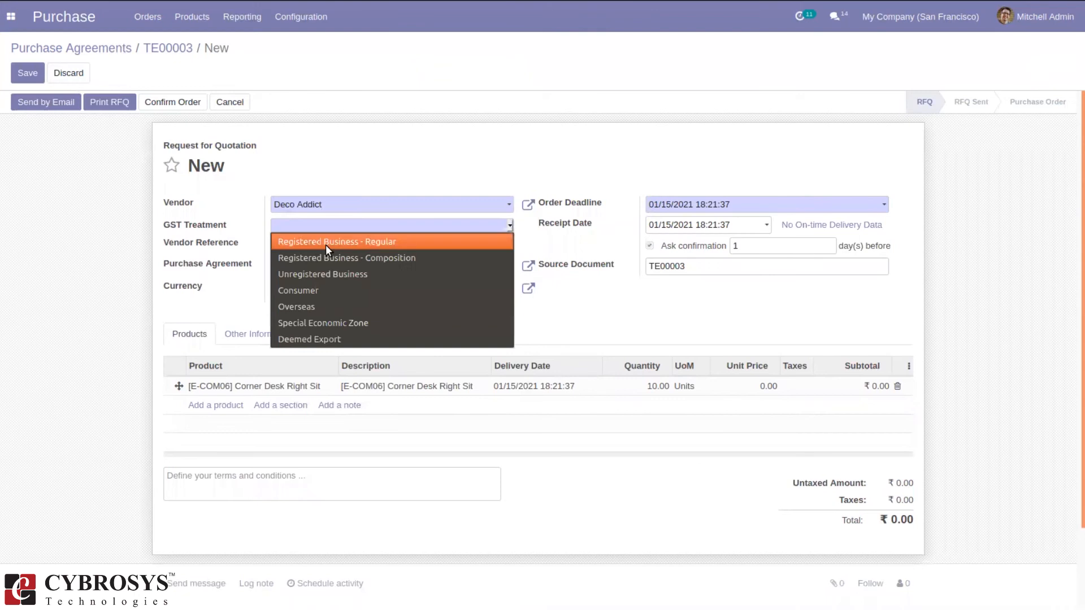
click(347, 290)
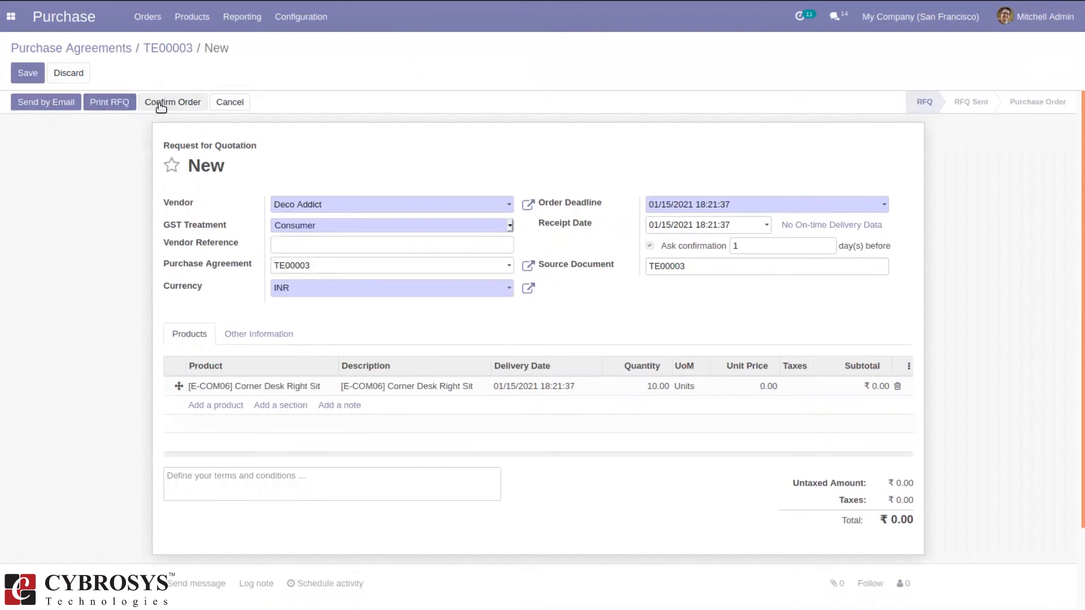
Set the Corner Desk Right Sit unit price to 500, save the quotation and send it to Deco Addict by email.
click(770, 386)
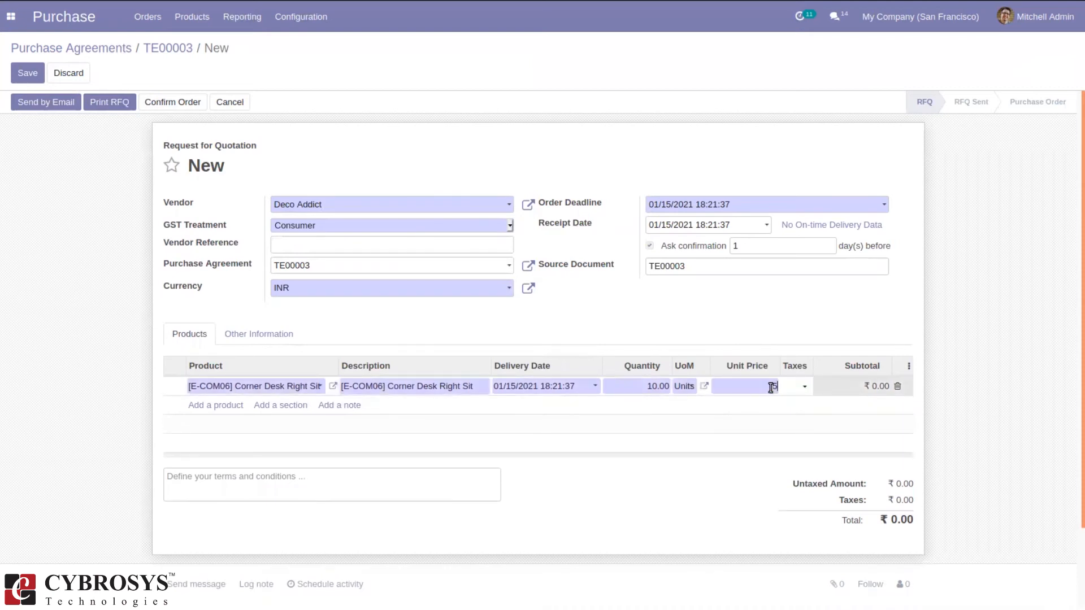
text(500)
click(28, 73)
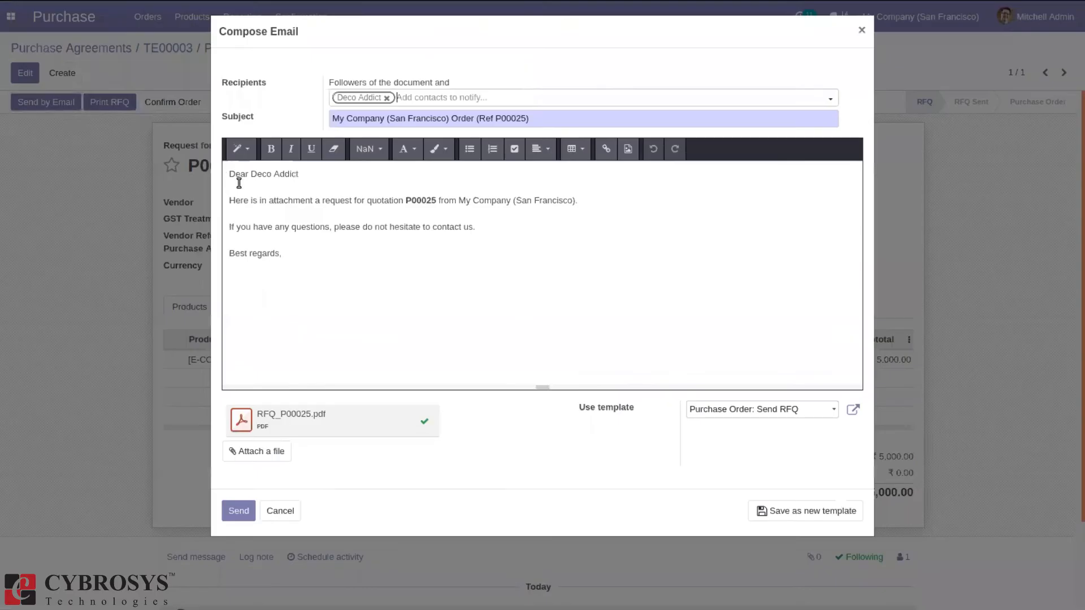
click(237, 511)
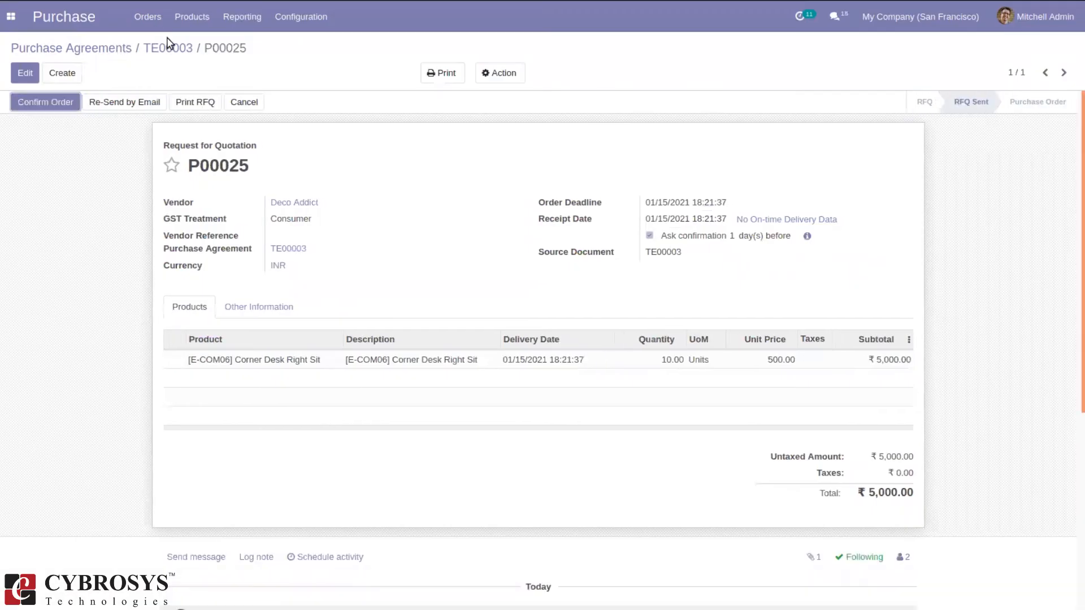
Start a third quotation from agreement TE00003 with vendor The Jackson Group and GST treatment Consumer.
click(168, 47)
click(45, 105)
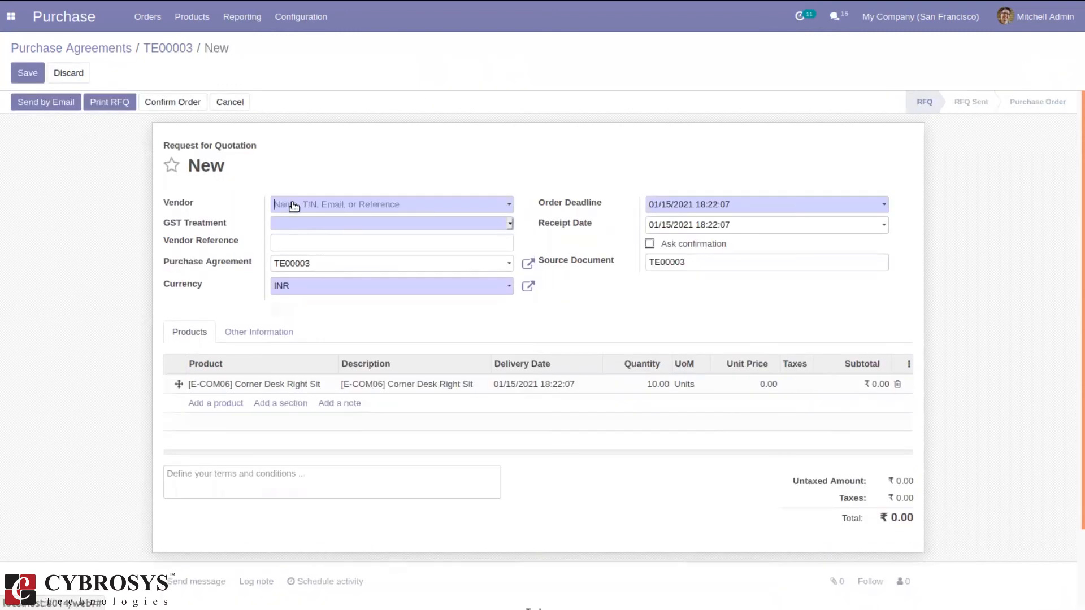
click(294, 206)
text(k)
key(BackSpace)
text(ja)
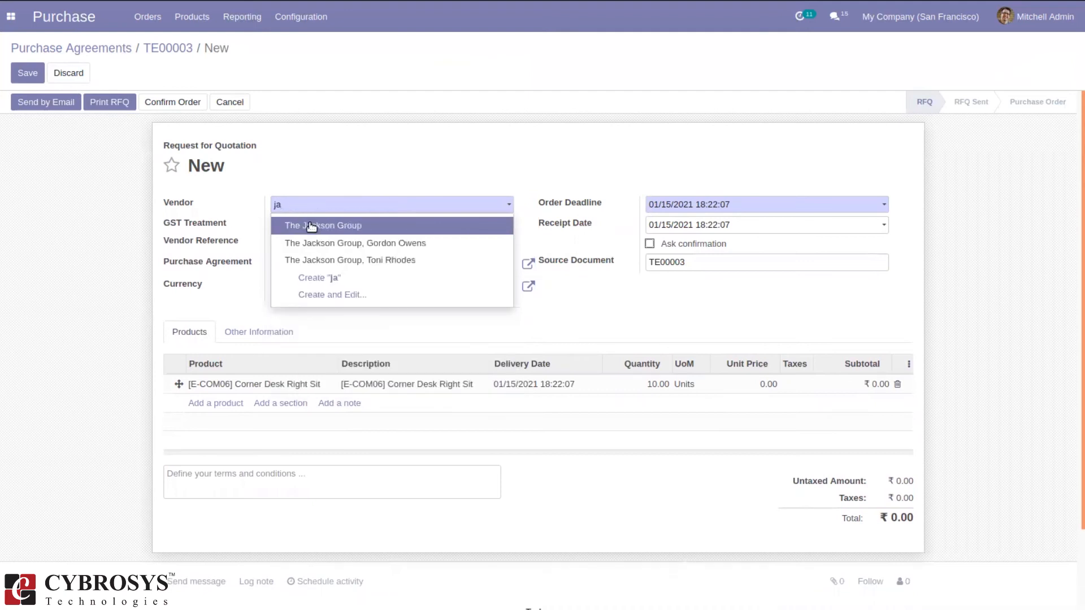
click(309, 225)
click(310, 224)
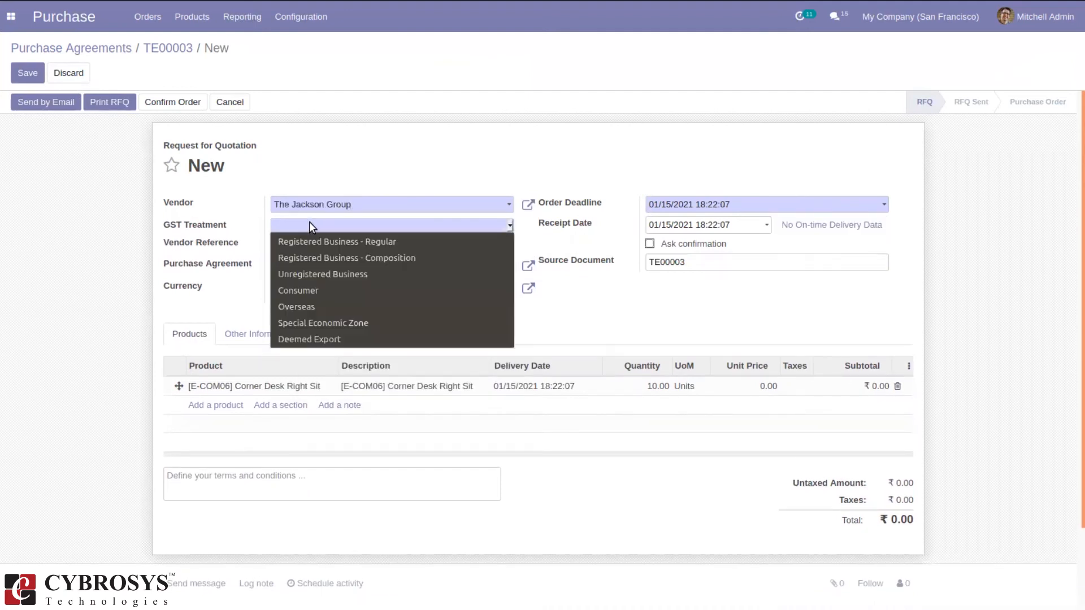
click(354, 294)
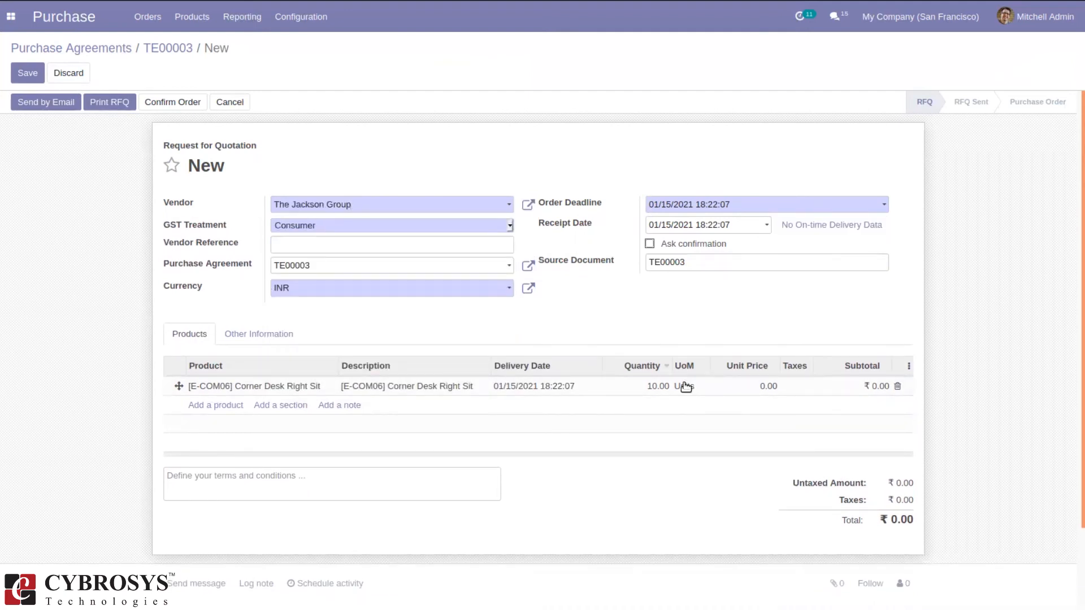
Set the Corner Desk Right Sit unit price to 400 and send the quotation to The Jackson Group by email.
click(769, 387)
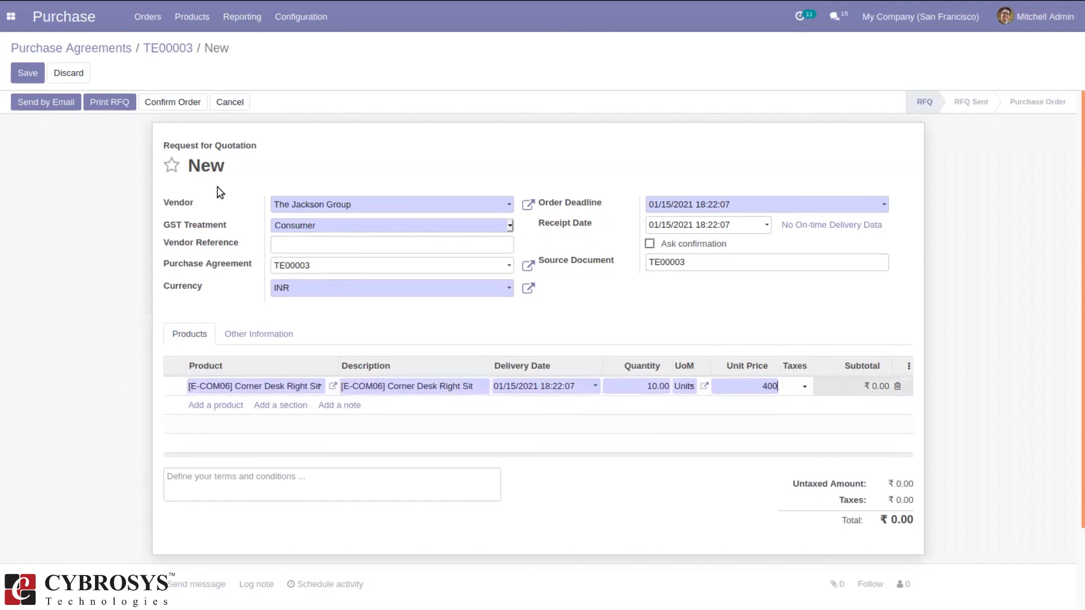
click(46, 104)
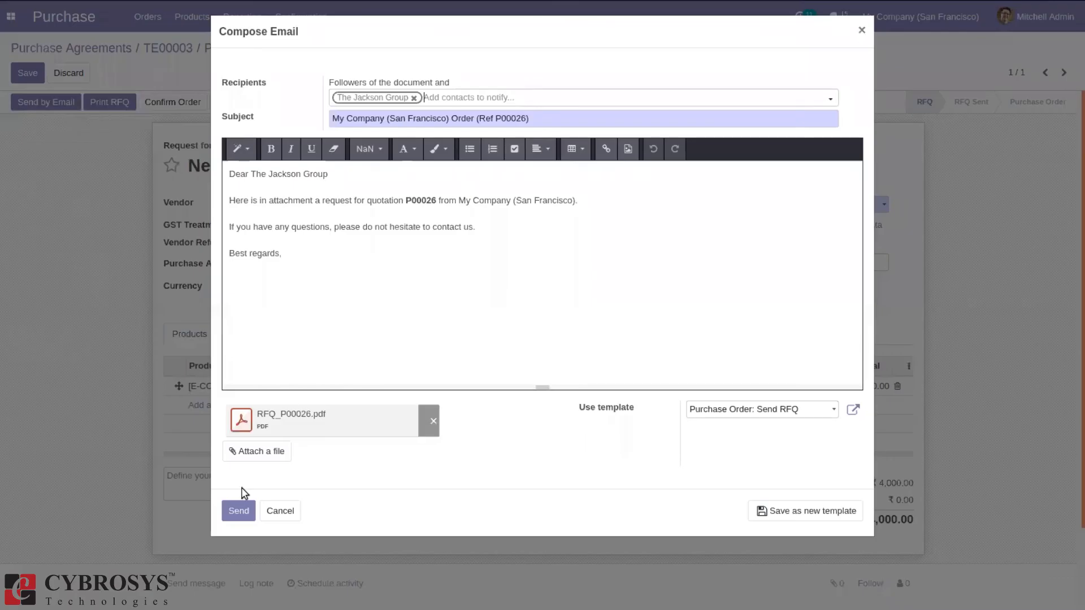
click(237, 511)
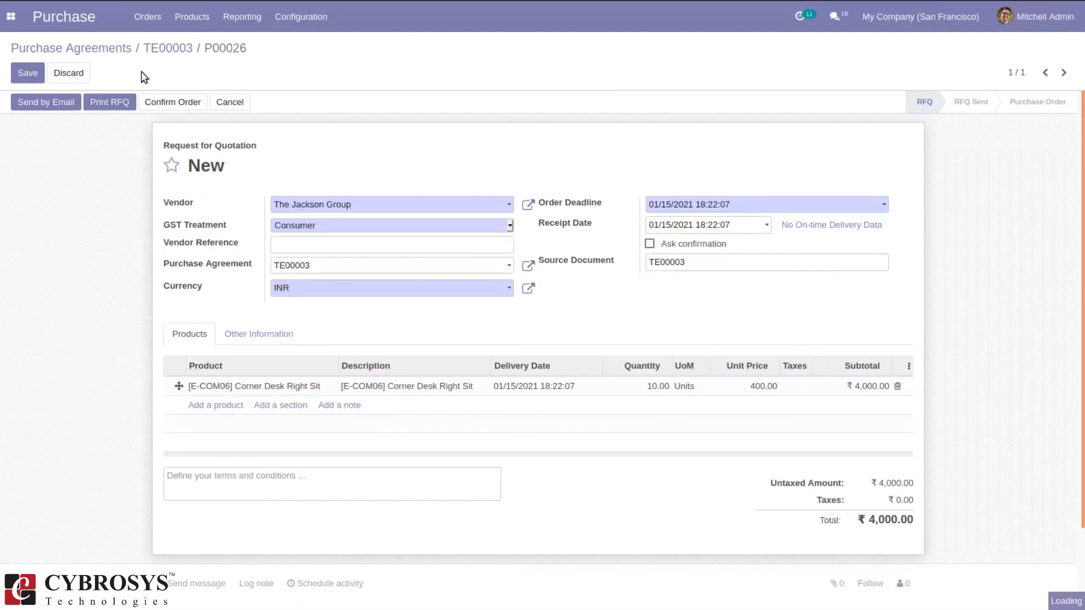
From agreement TE00003's linked quotations, open the oldest one, set the Corner Desk Right Sit unit price to 450 and save it.
click(161, 47)
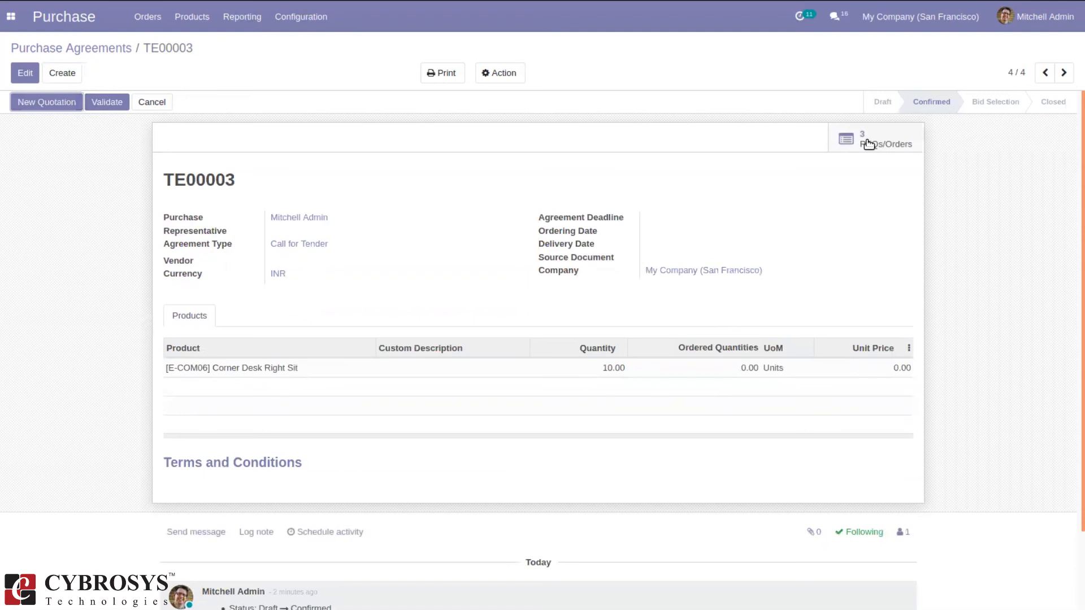
click(901, 146)
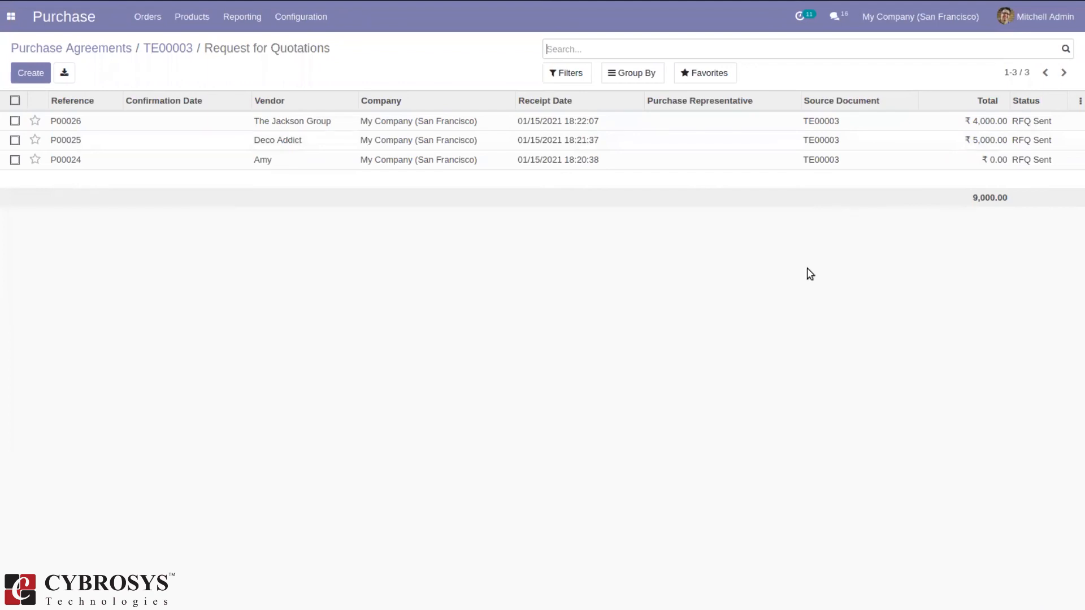
click(907, 160)
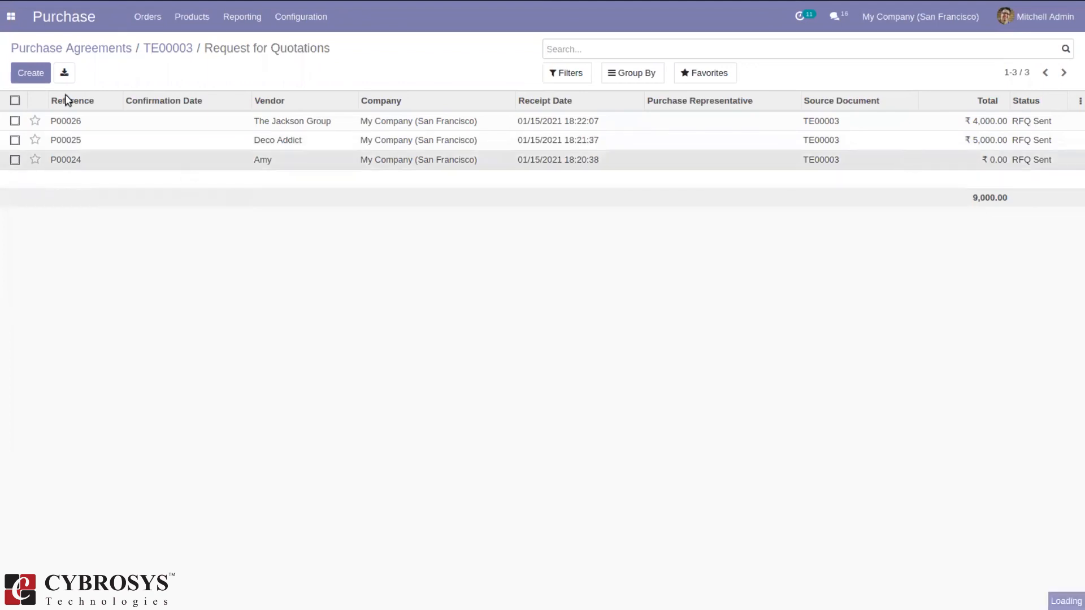
key(alt+a)
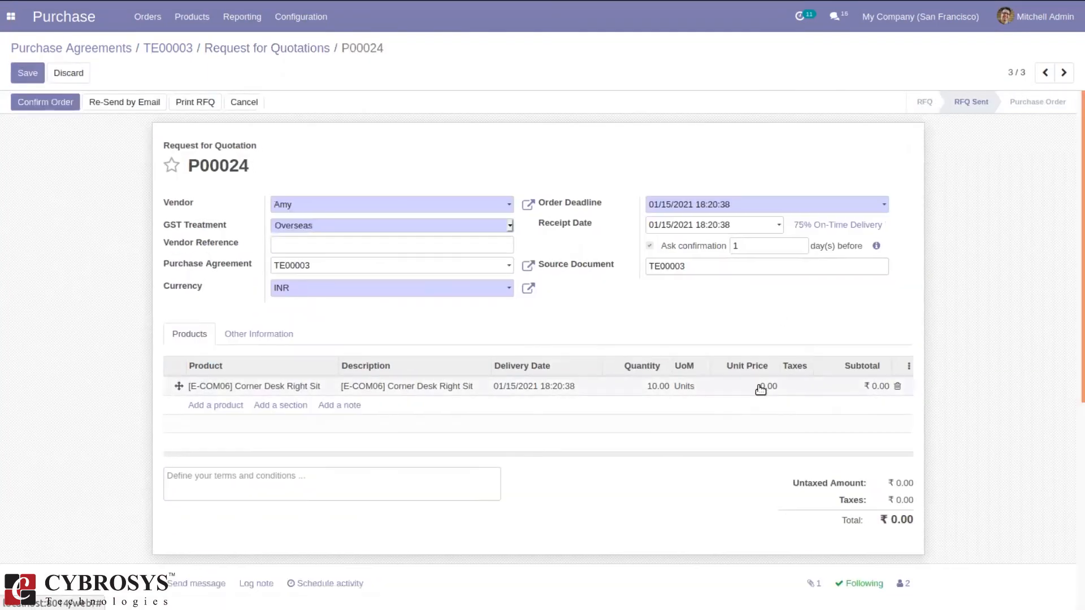
click(761, 388)
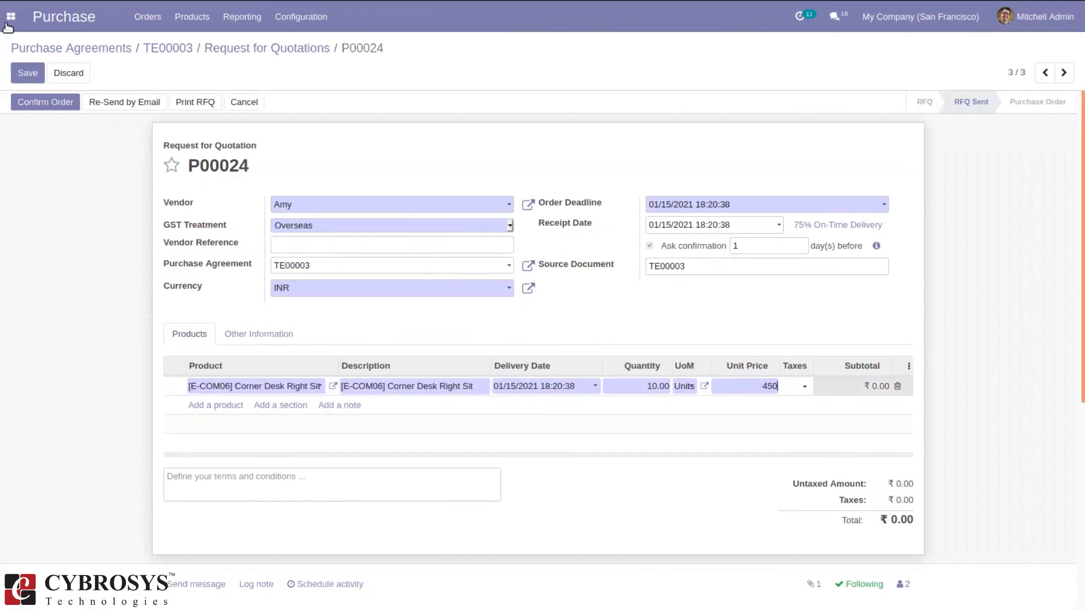
click(29, 73)
Open The Jackson Group's quotation from the linked requests for quotation and confirm it as a purchase order.
click(272, 51)
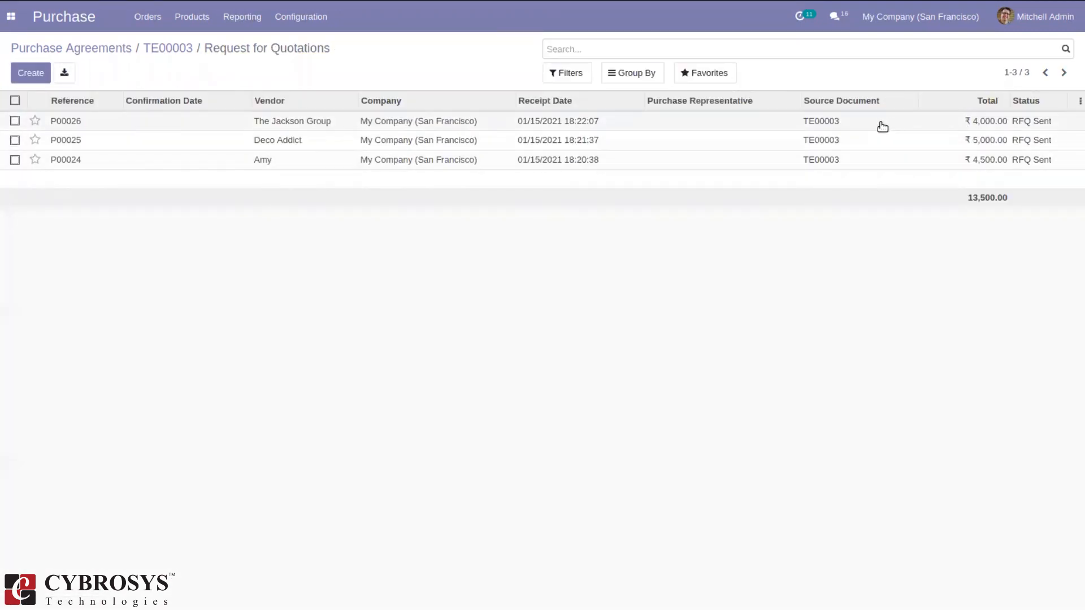
click(940, 123)
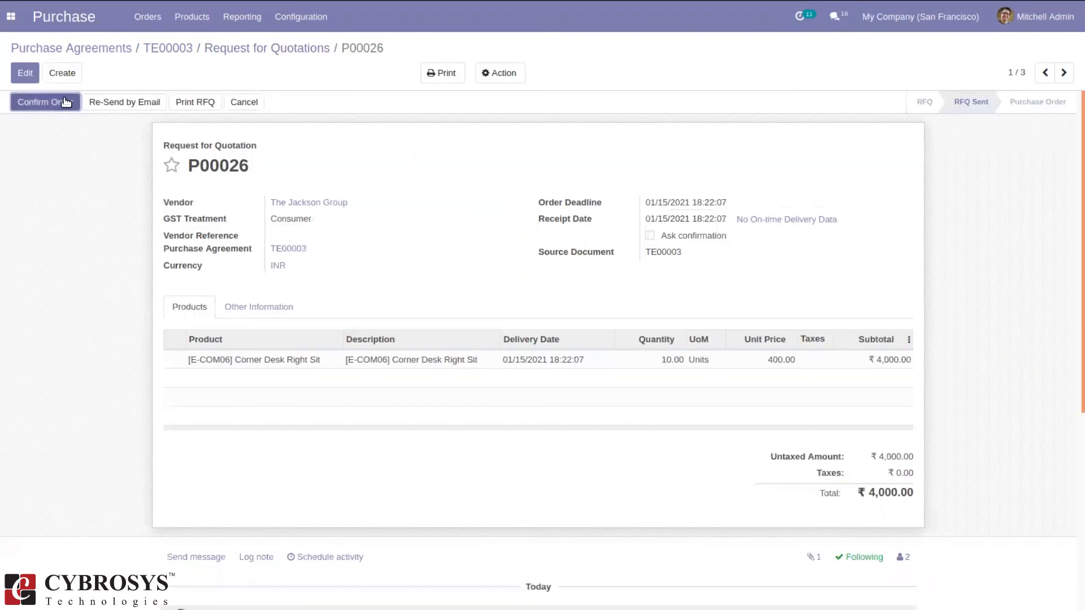
click(64, 100)
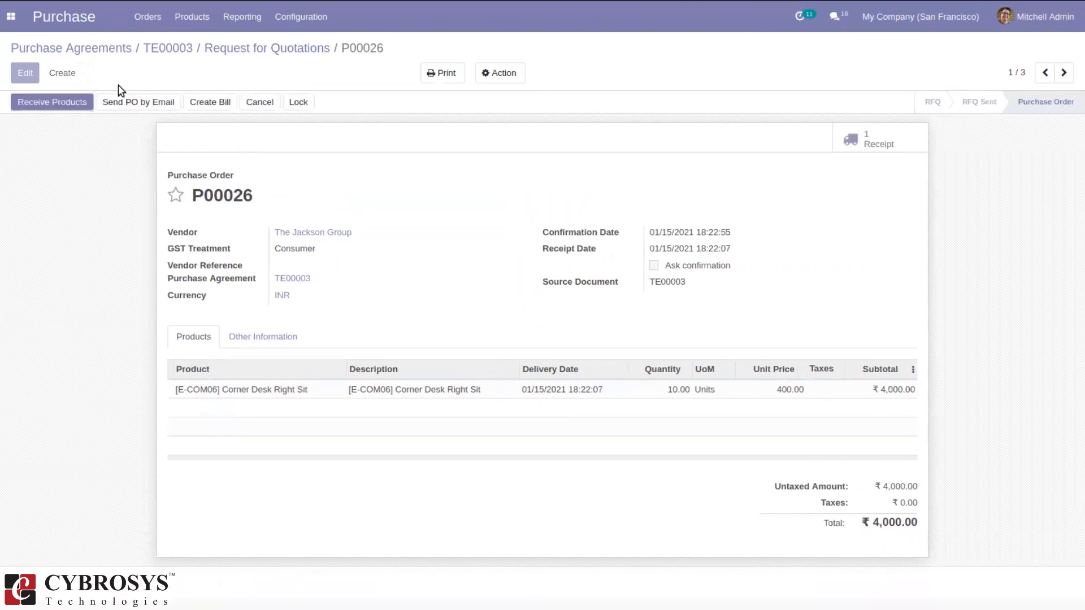
Check the statuses of the linked quotations, then receive the products of The Jackson Group's purchase order and validate the receipt.
click(233, 46)
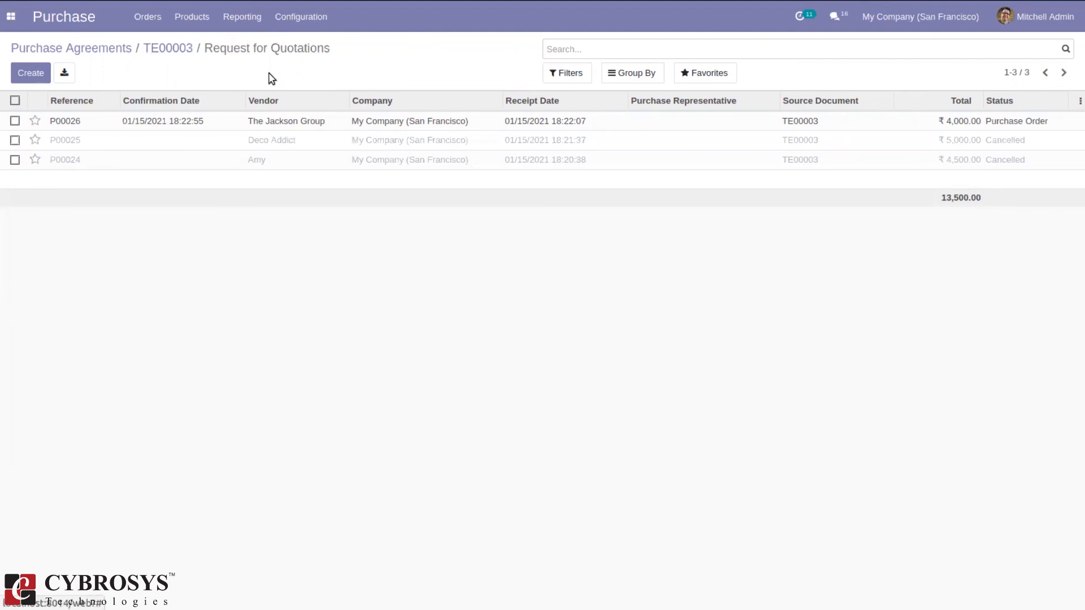
click(362, 122)
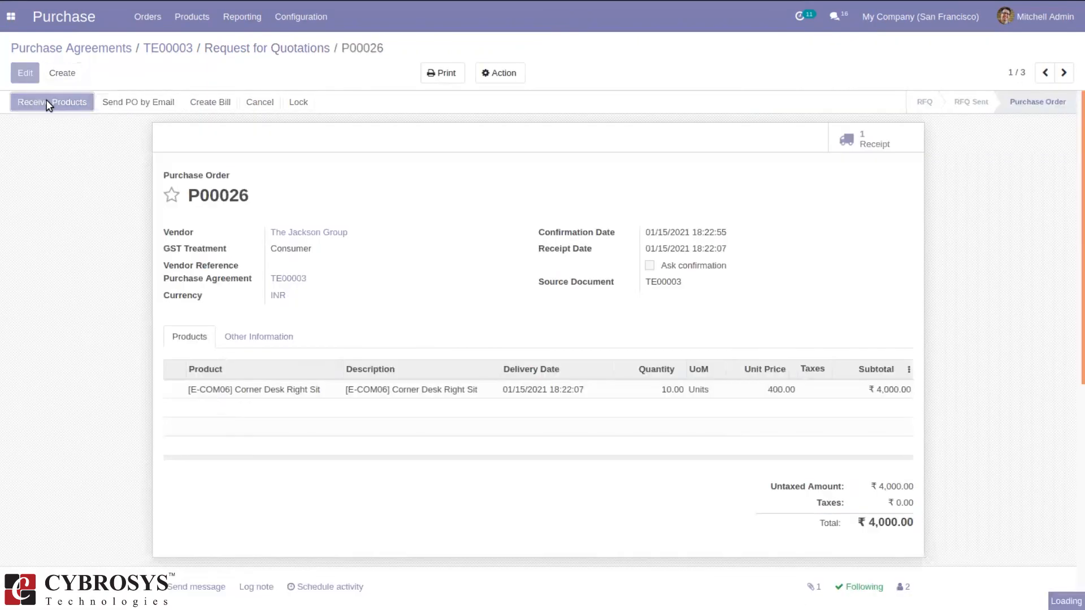
click(48, 102)
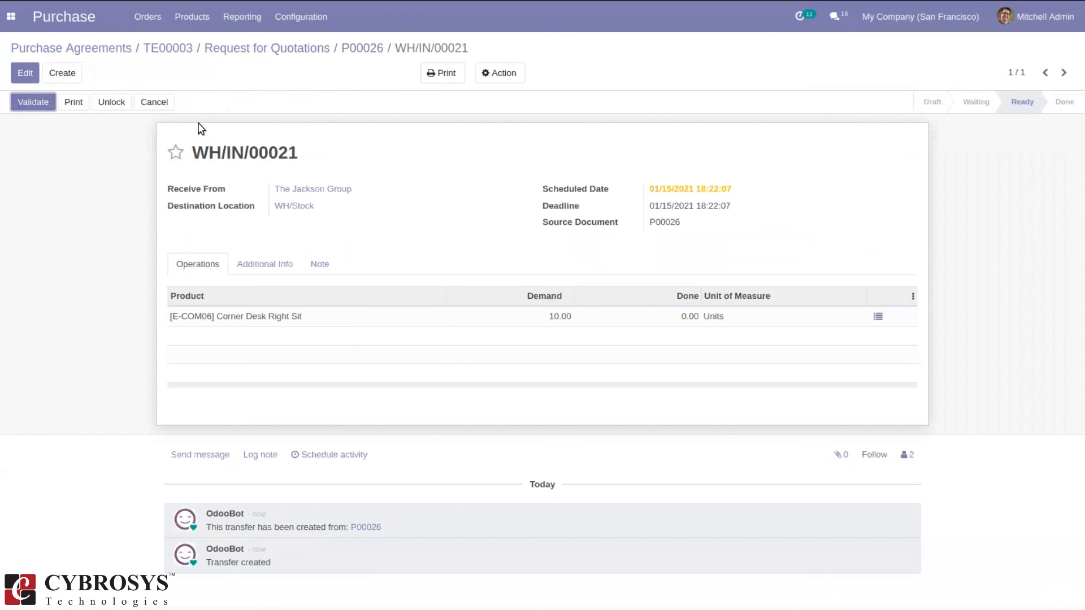
click(41, 101)
click(246, 138)
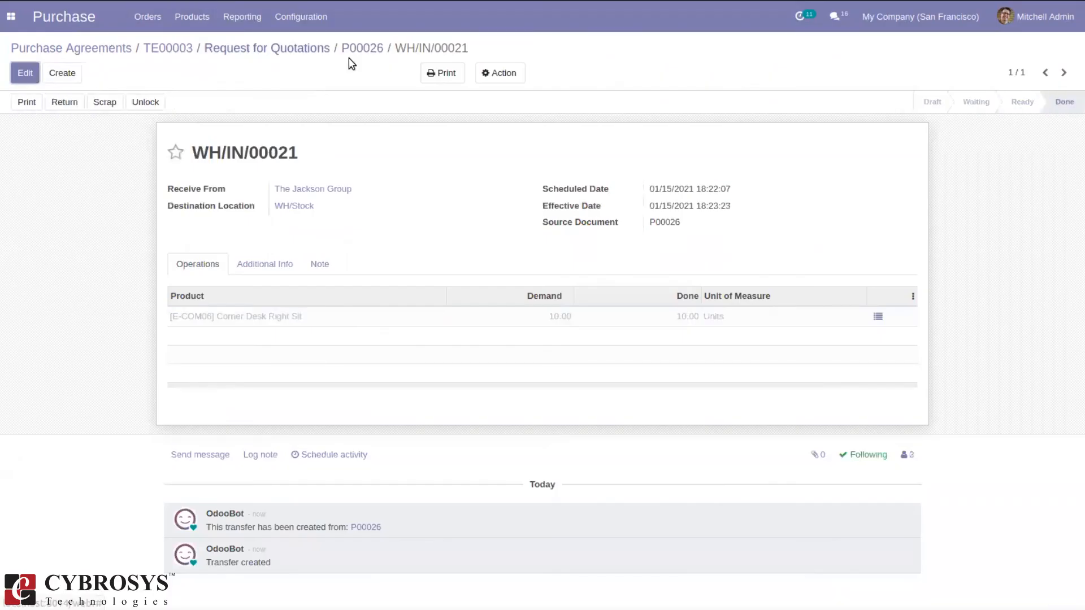
Return from the receipt to agreement TE00003 and check its status in the purchase agreements list and on its form.
click(363, 49)
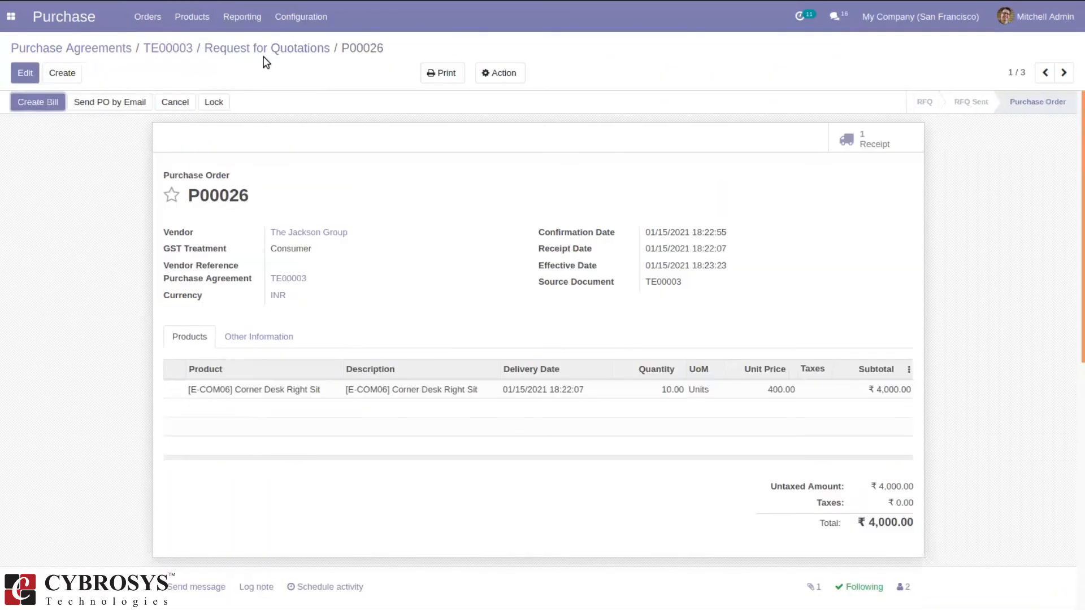
click(260, 50)
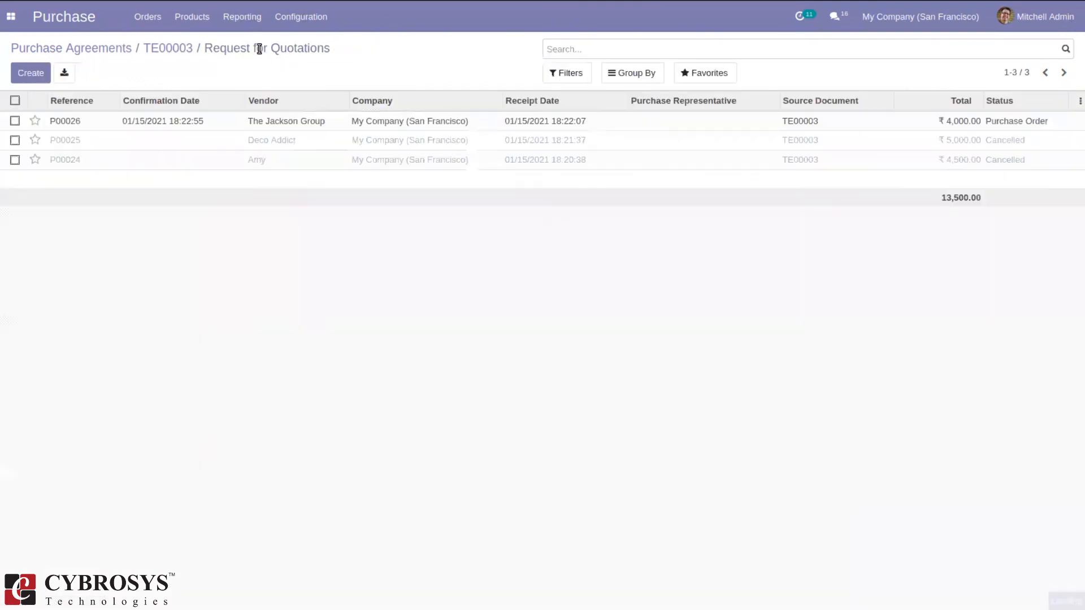
click(179, 50)
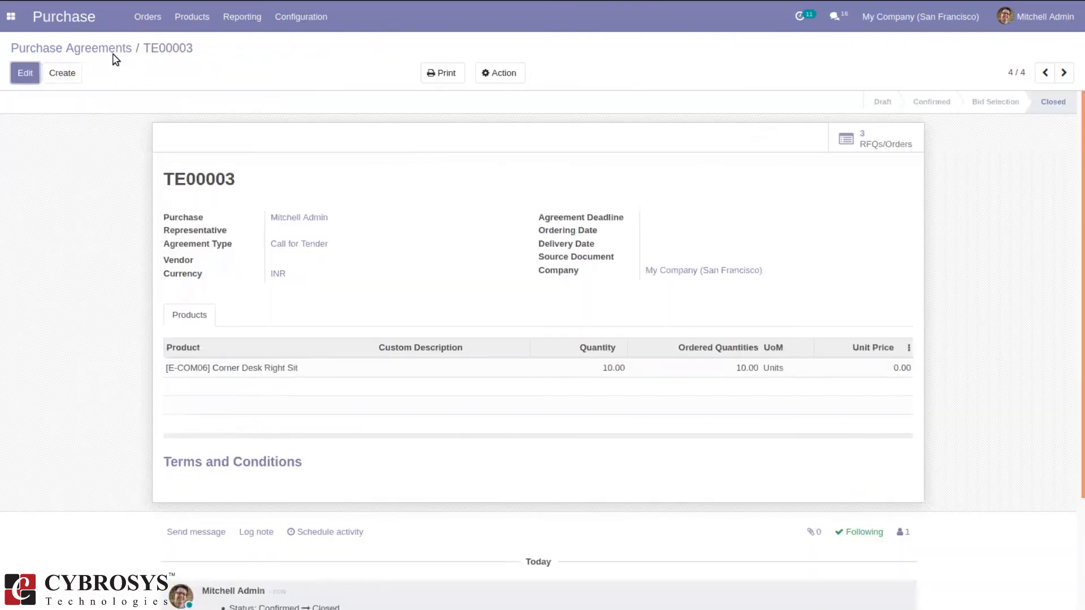
click(106, 48)
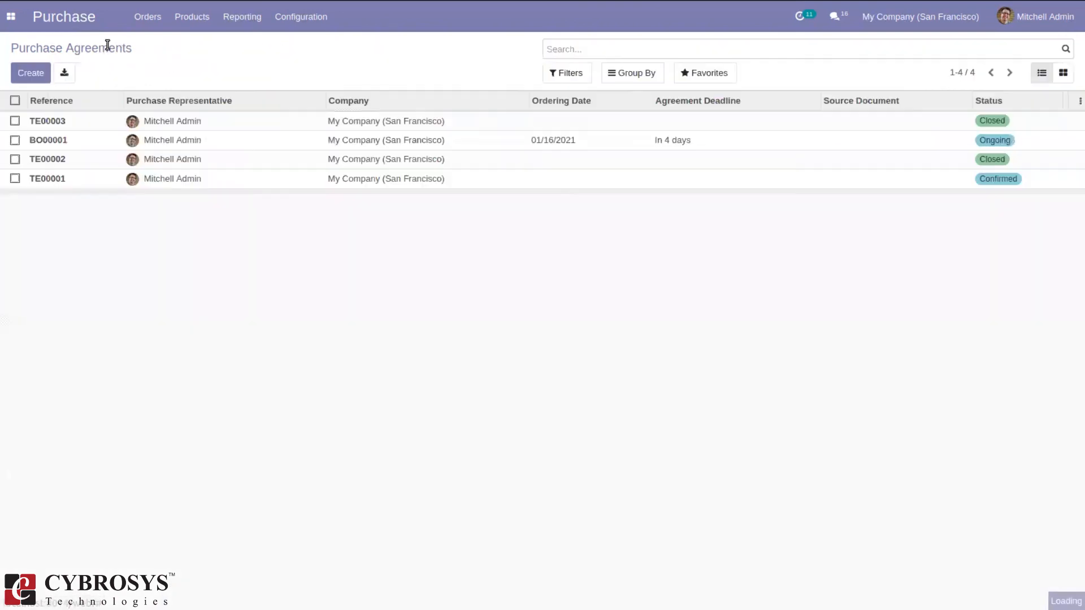
click(120, 121)
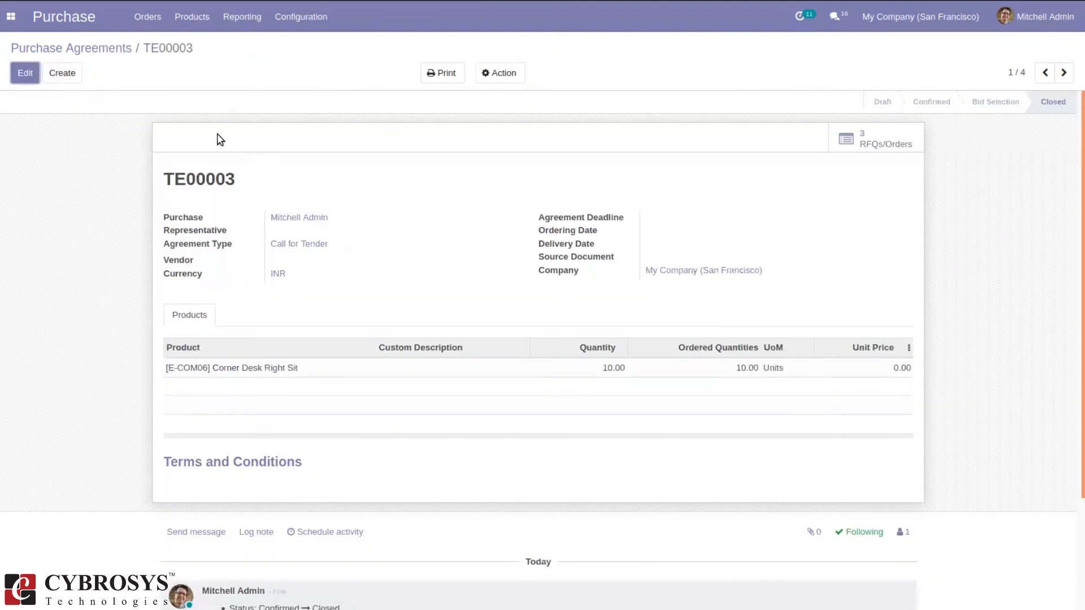